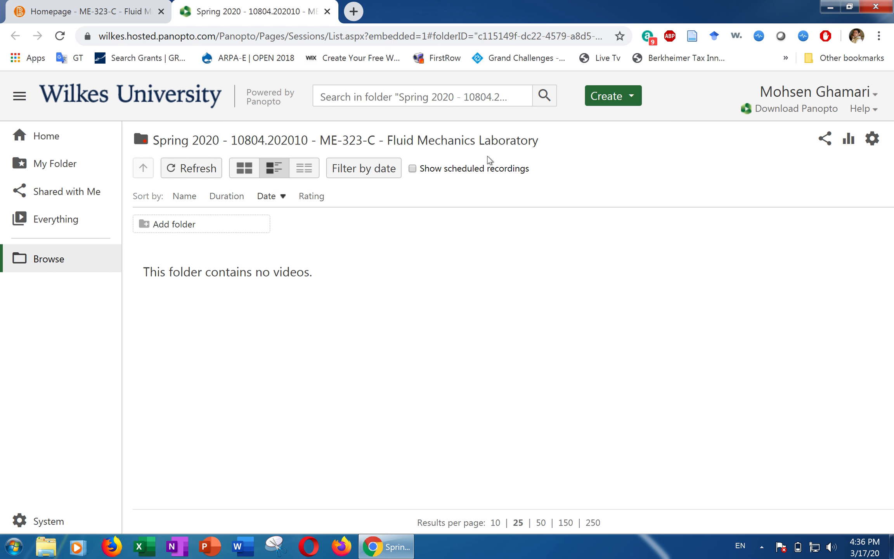
# Start a new recording session in the Fluid Mechanics Laboratory folder and launch the Panopto desktop recorder.
pyautogui.click(631, 99)
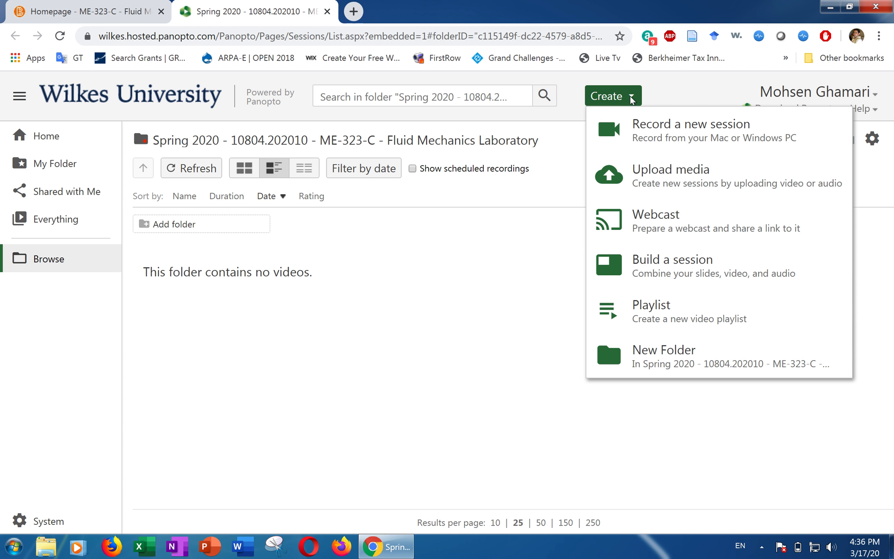
pyautogui.click(648, 135)
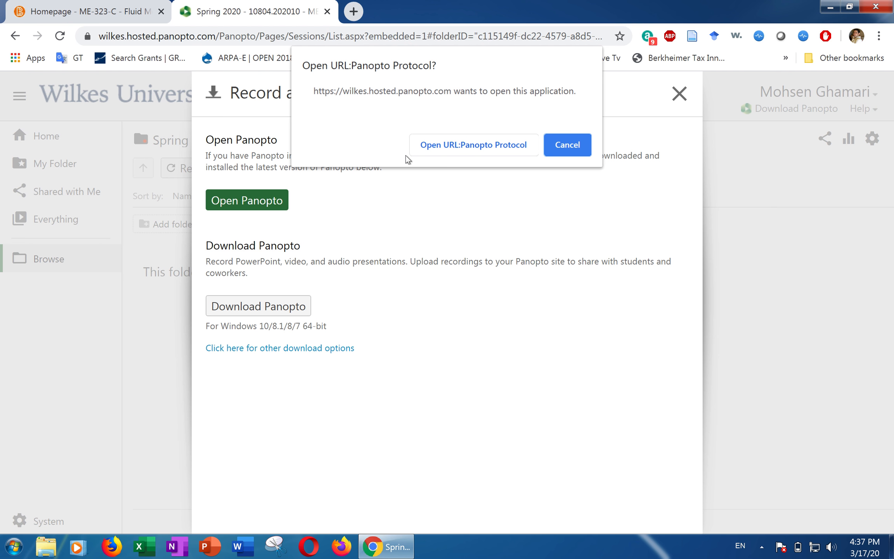
pyautogui.click(472, 145)
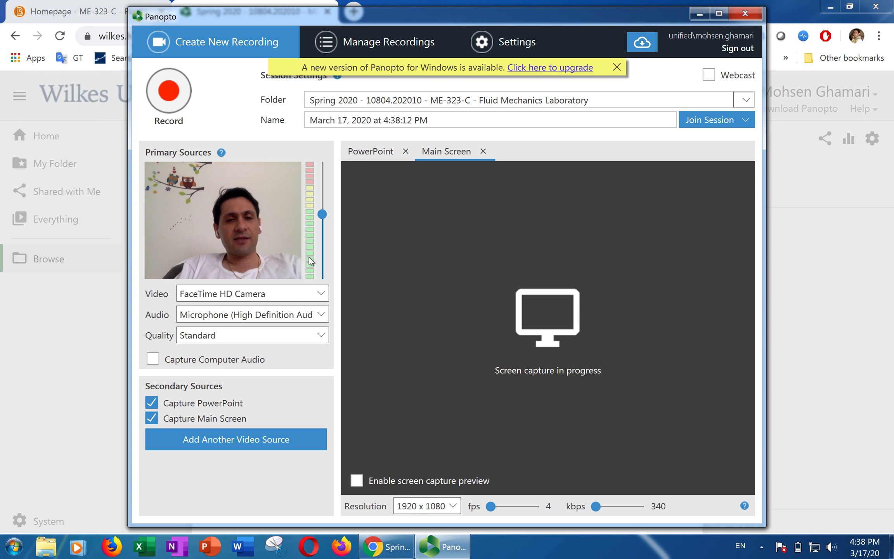
# Set the primary video source to None and look through the available destination folders without changing the selection.
pyautogui.click(286, 301)
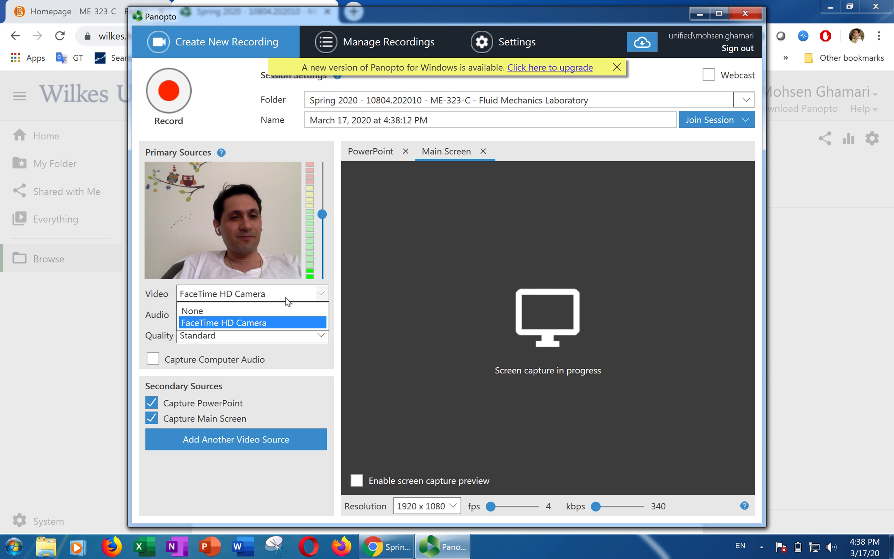
pyautogui.click(213, 311)
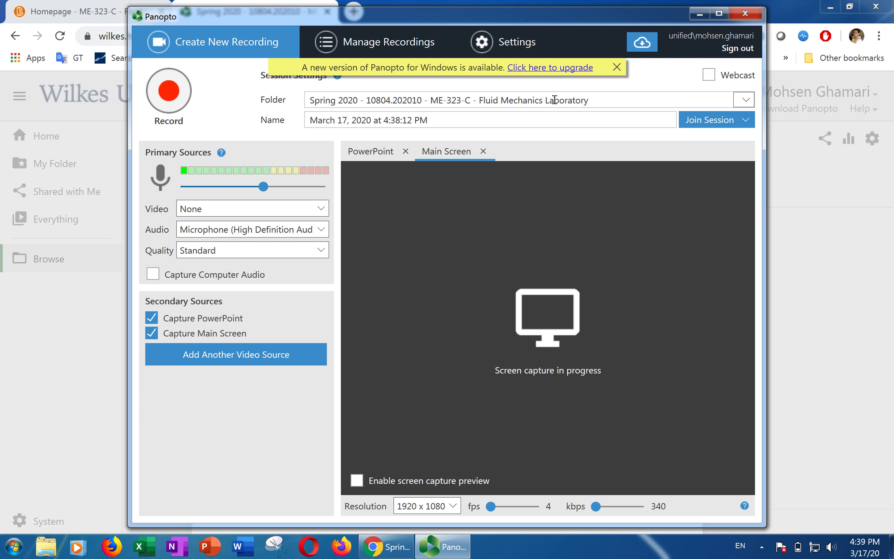
pyautogui.click(746, 100)
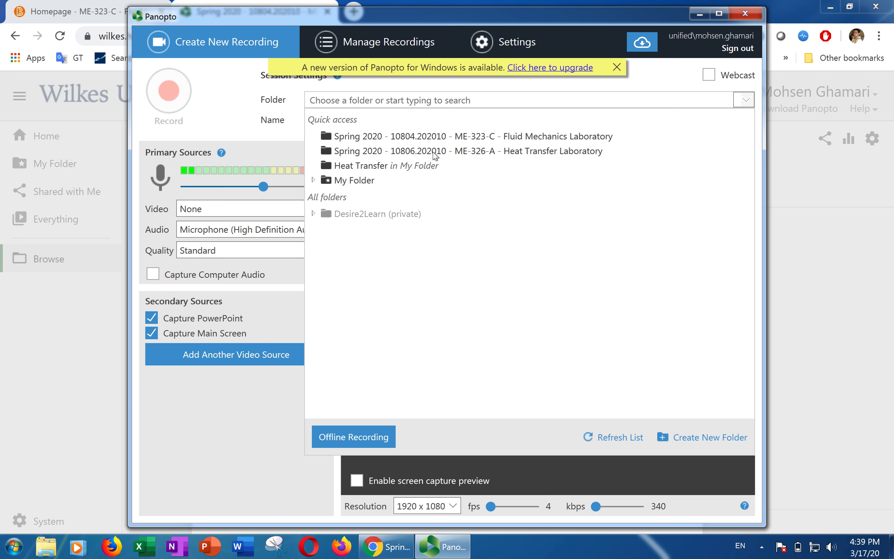
pyautogui.click(746, 101)
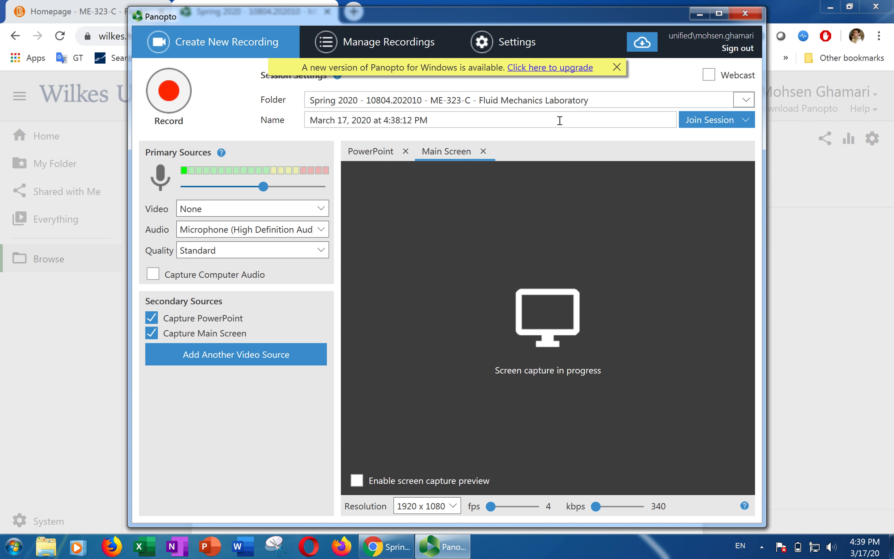
# Rename the recording session as Panopto Training.
pyautogui.moveTo(444, 122); pyautogui.dragTo(299, 120)
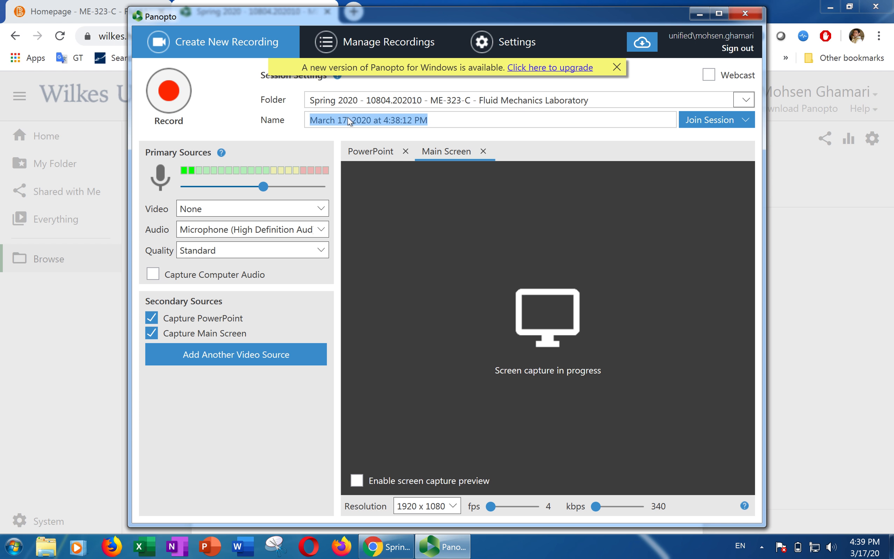
pyautogui.write('Panopto Trainin')
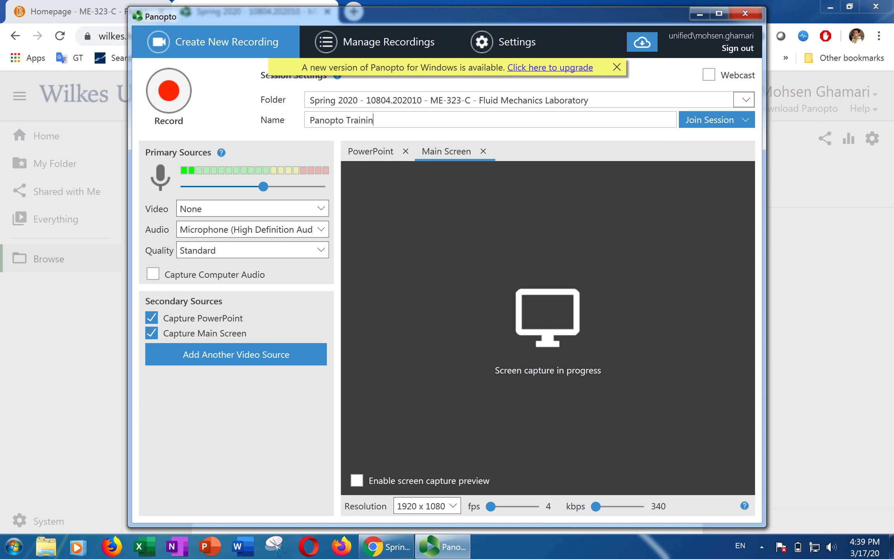
pyautogui.write('g')
# View the PowerPoint and main screen capture sources, and turn PowerPoint capture off and on again.
pyautogui.click(393, 156)
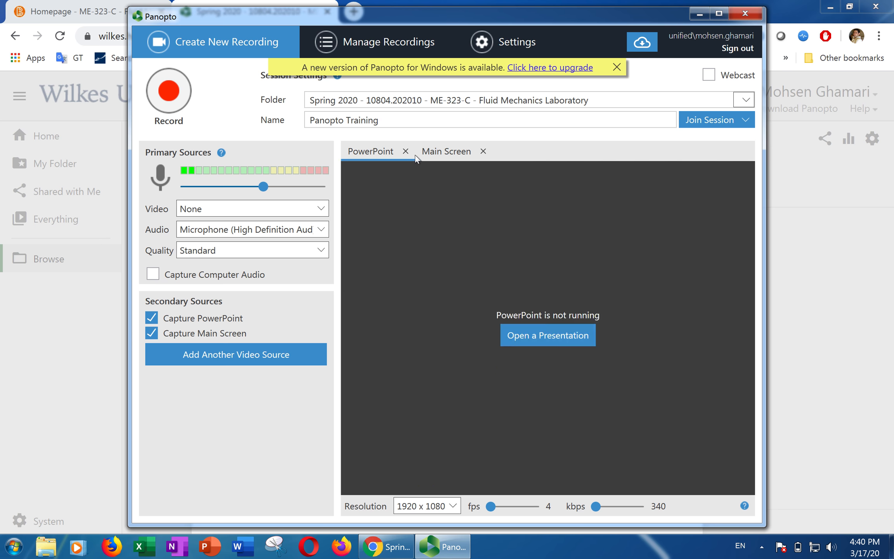
pyautogui.click(448, 157)
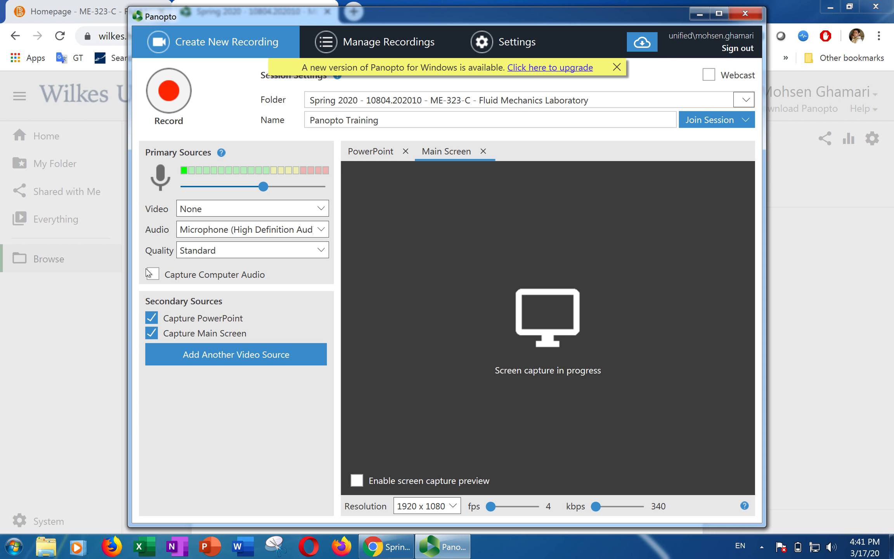
pyautogui.click(154, 319)
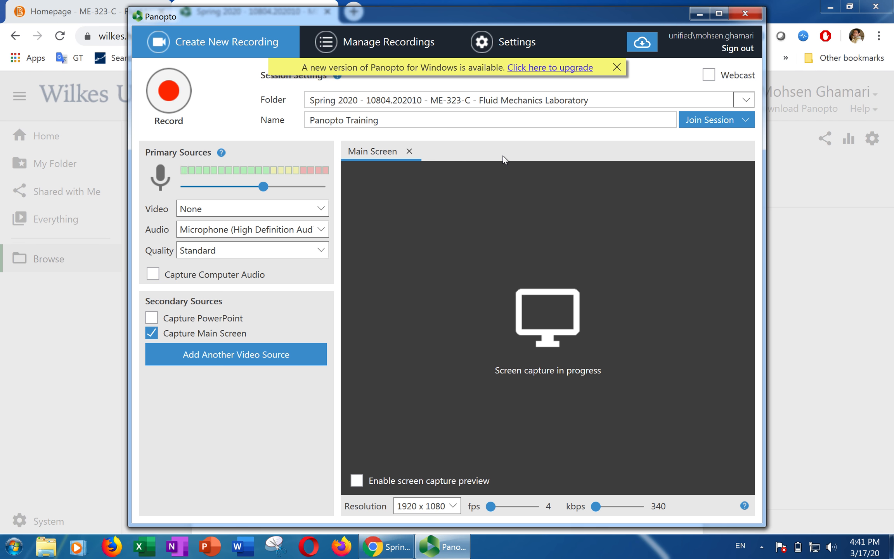
pyautogui.click(151, 319)
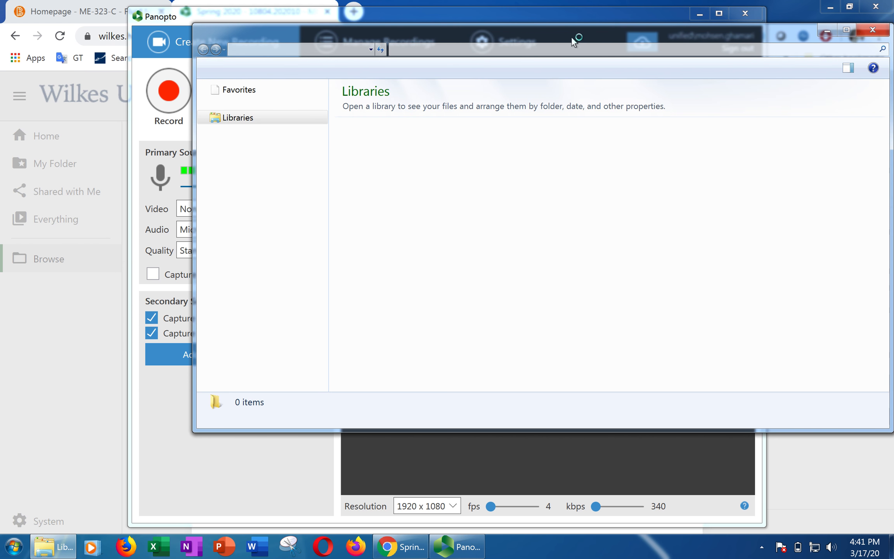
# Move the recorder window aside and, in Windows Explorer, open the Wilkes folder on the Home on 'Mac' (Z:) drive.
pyautogui.click(617, 19)
pyautogui.moveTo(618, 19); pyautogui.dragTo(523, 30)
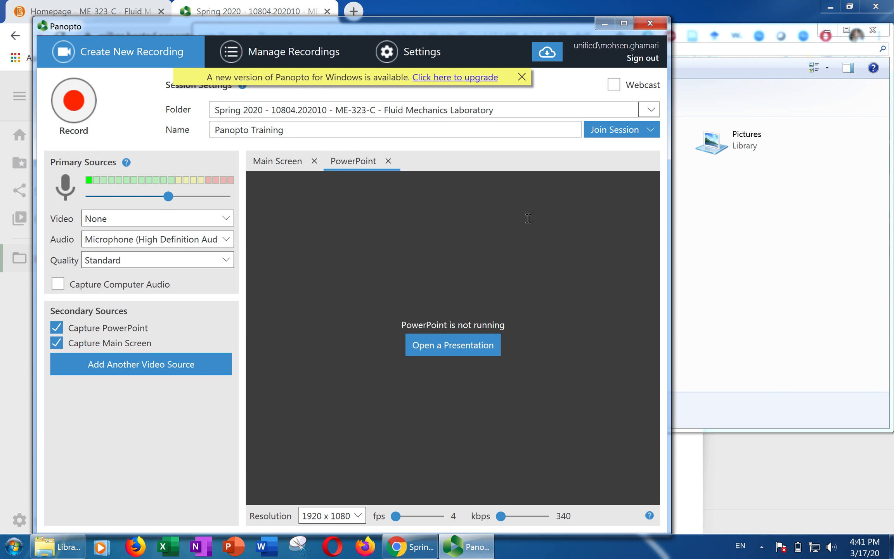
pyautogui.click(757, 278)
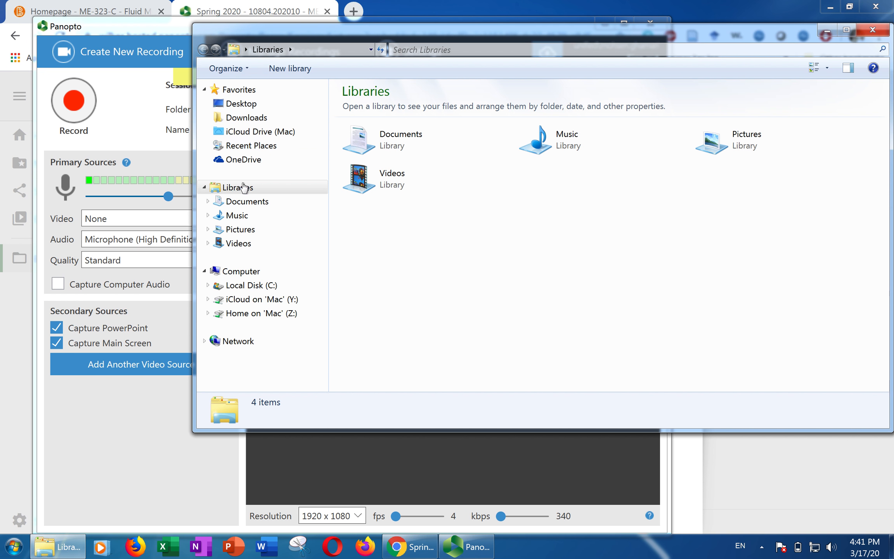
pyautogui.click(253, 313)
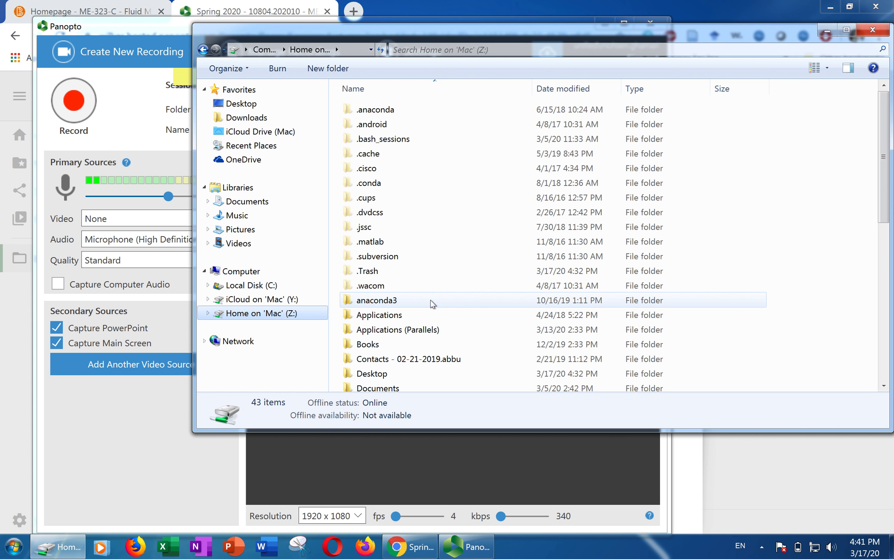
pyautogui.click(391, 335)
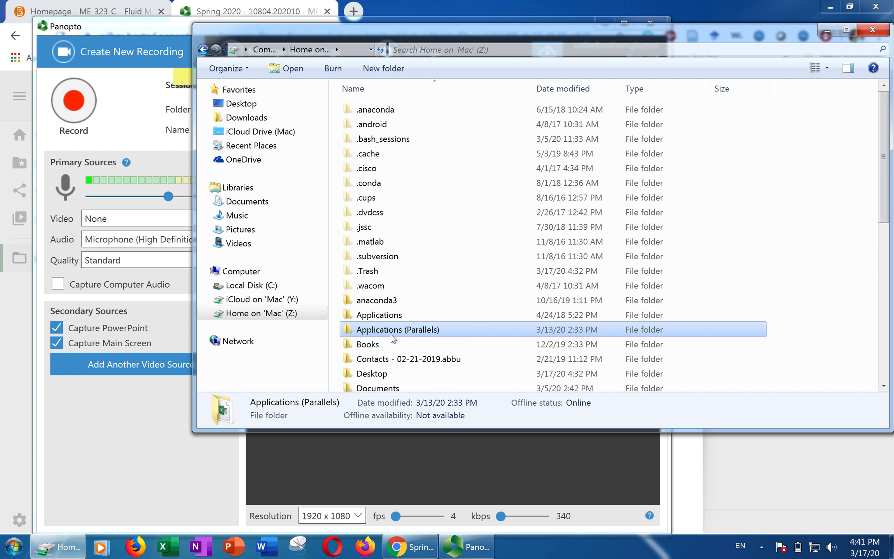
pyautogui.moveTo(884, 194); pyautogui.dragTo(883, 320)
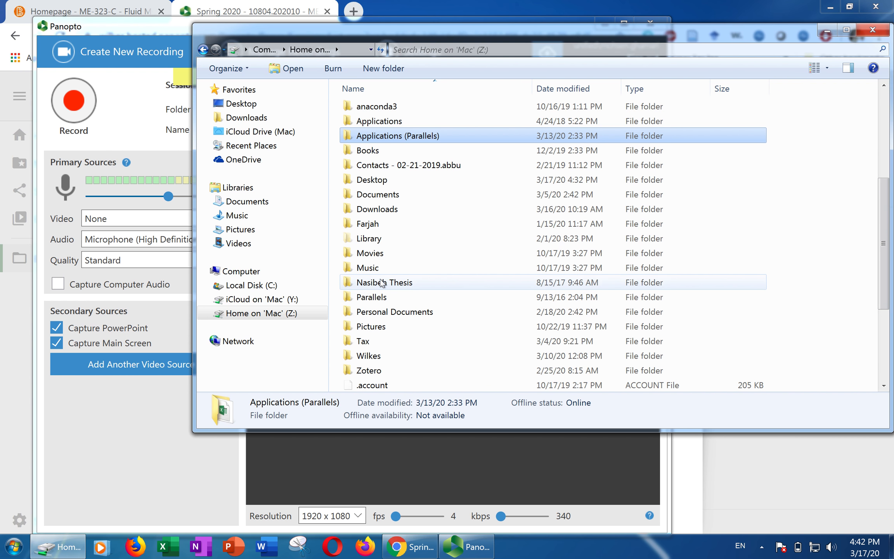
pyautogui.doubleClick(380, 355)
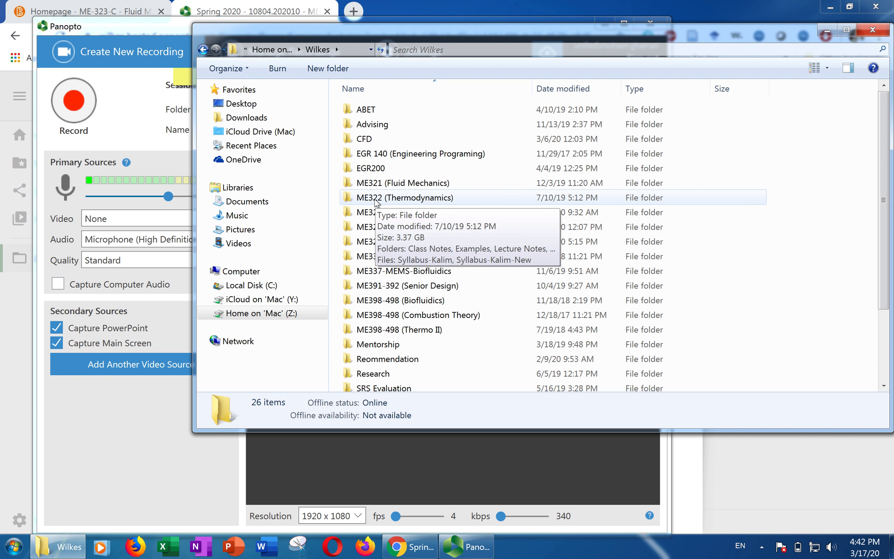
pyautogui.click(410, 198)
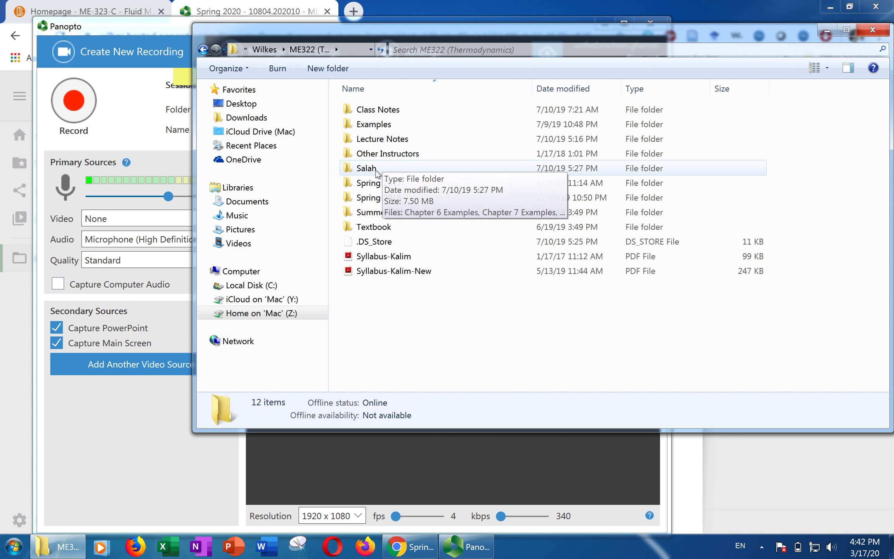
pyautogui.doubleClick(395, 139)
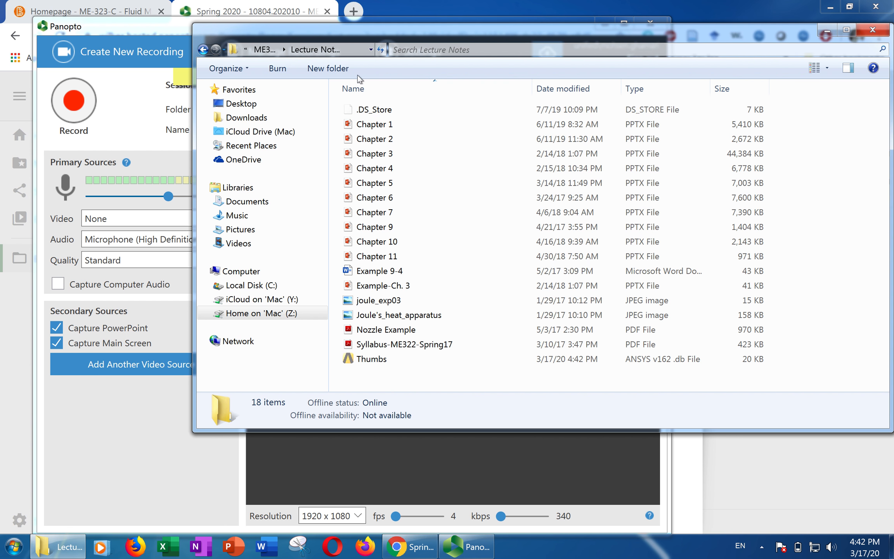
pyautogui.click(266, 50)
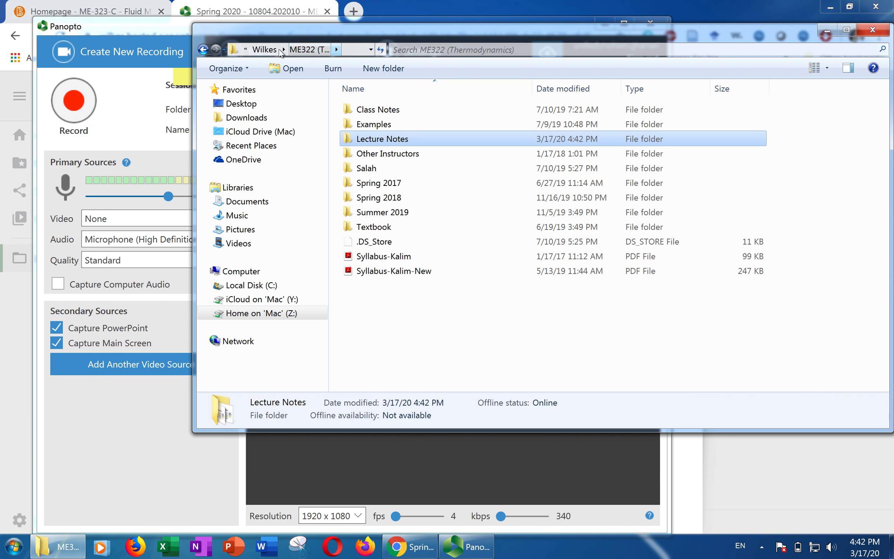
pyautogui.click(271, 50)
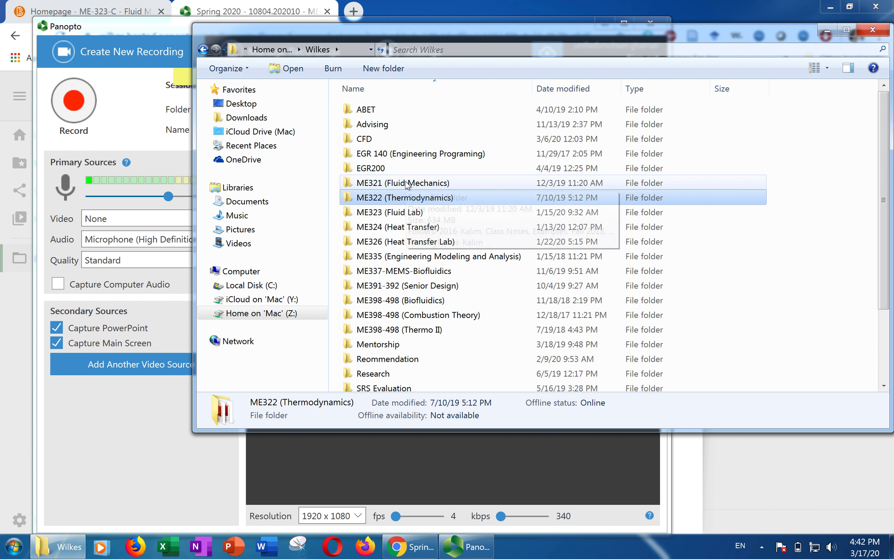
# Open the Slides folder inside the Lecture Notes of ME324 (Heat Transfer).
pyautogui.doubleClick(397, 226)
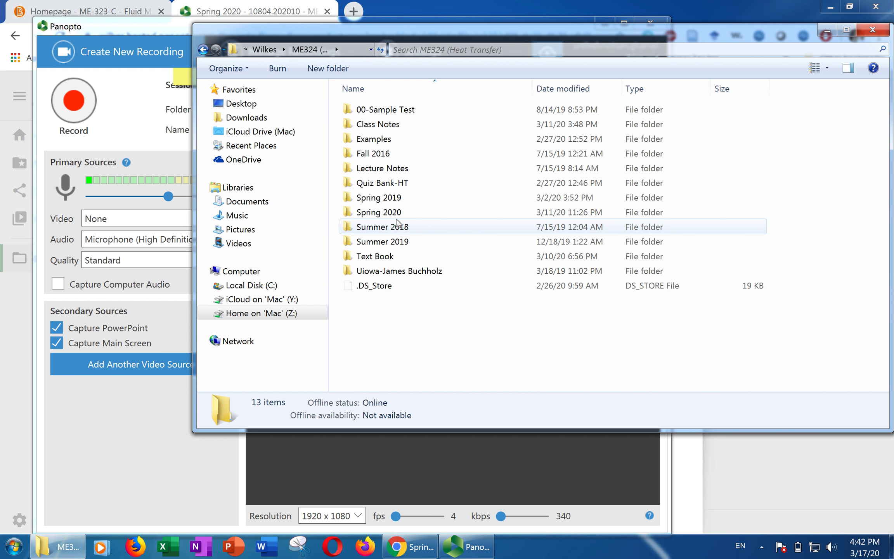
pyautogui.doubleClick(387, 169)
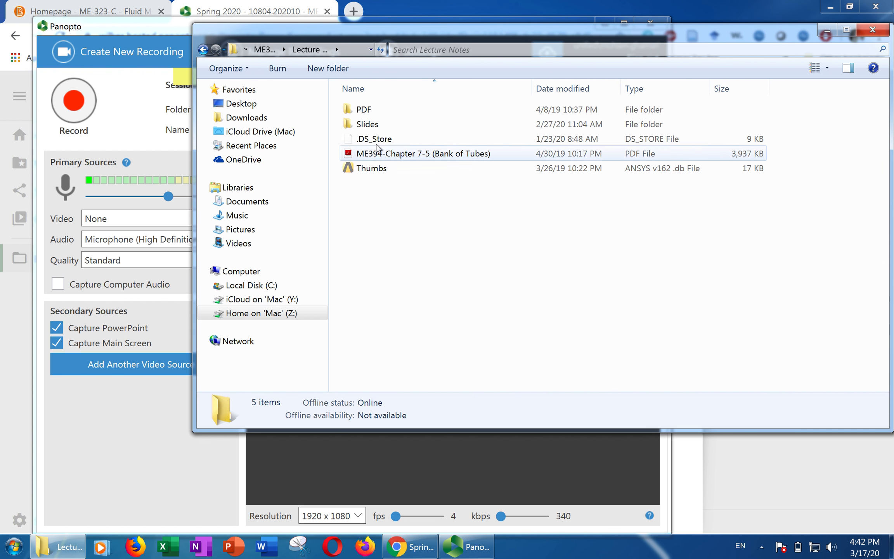
pyautogui.doubleClick(371, 124)
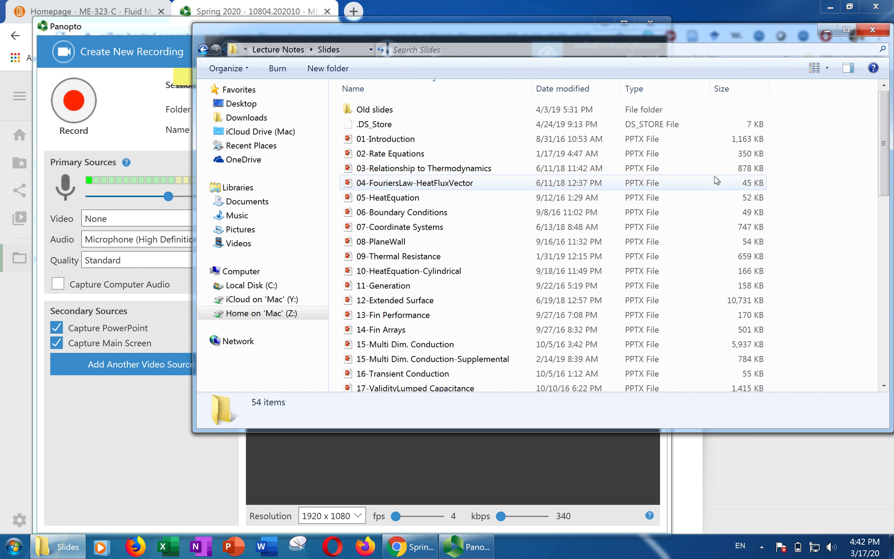
# Open the presentation 32-Intro Internal Flow-Fundamentals with PowerPoint 2016 and maximize its window.
pyautogui.moveTo(883, 168); pyautogui.dragTo(881, 267)
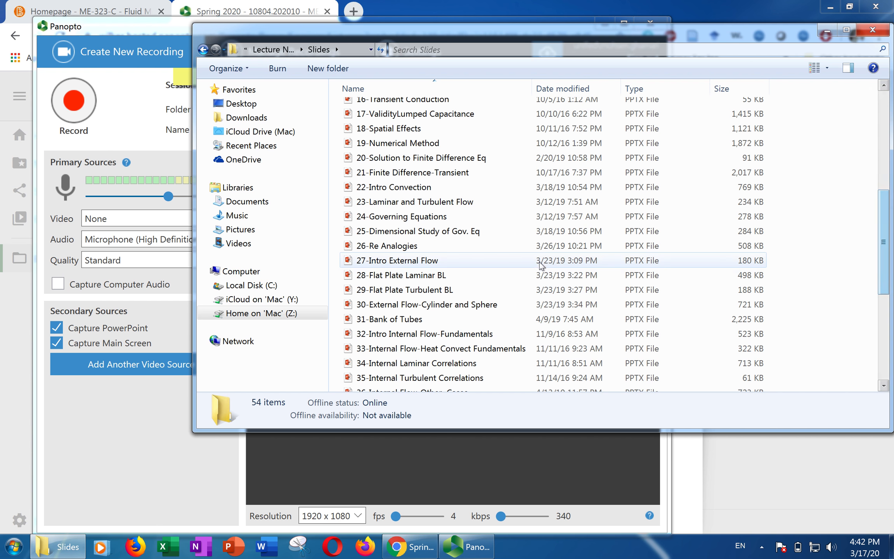
pyautogui.click(414, 336)
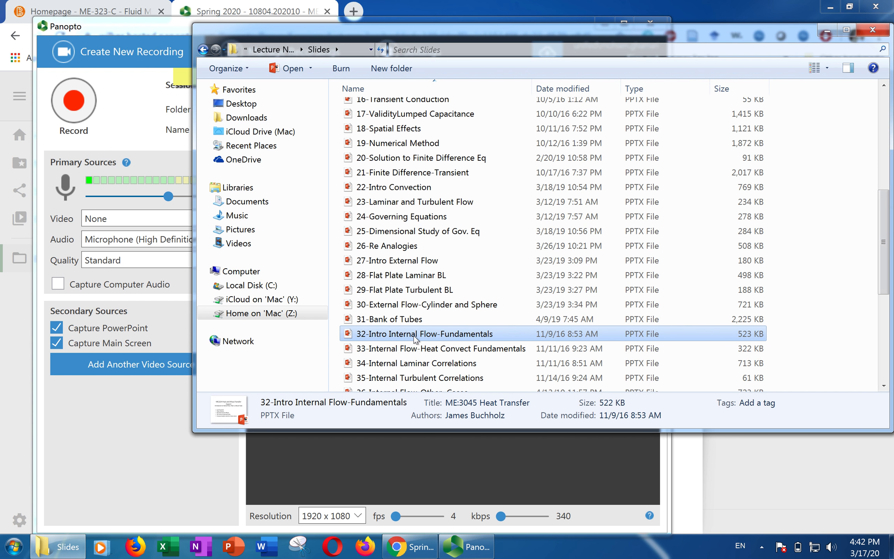
pyautogui.rightClick(416, 339)
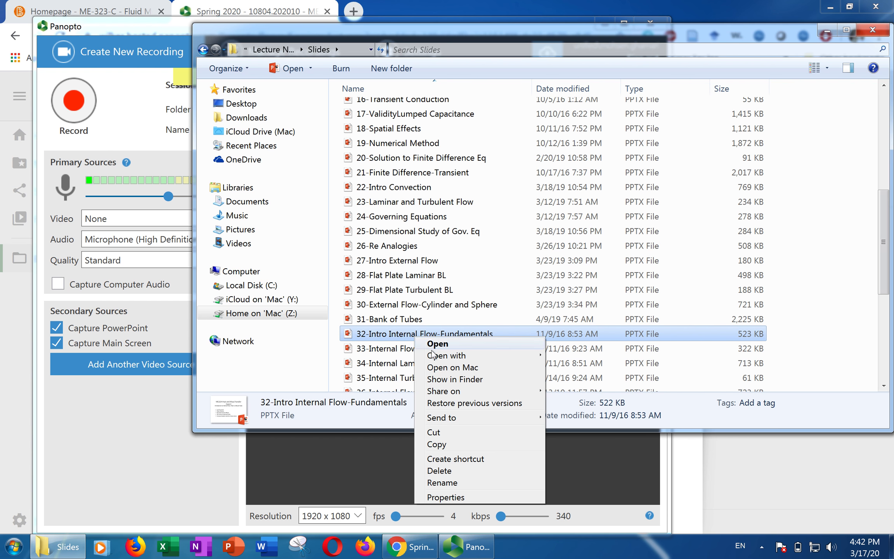
pyautogui.moveTo(441, 360)
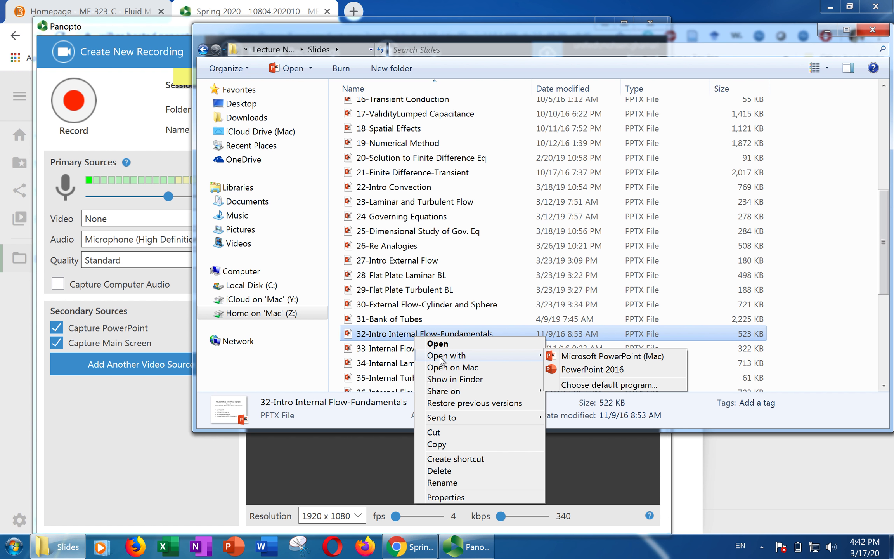
pyautogui.click(578, 368)
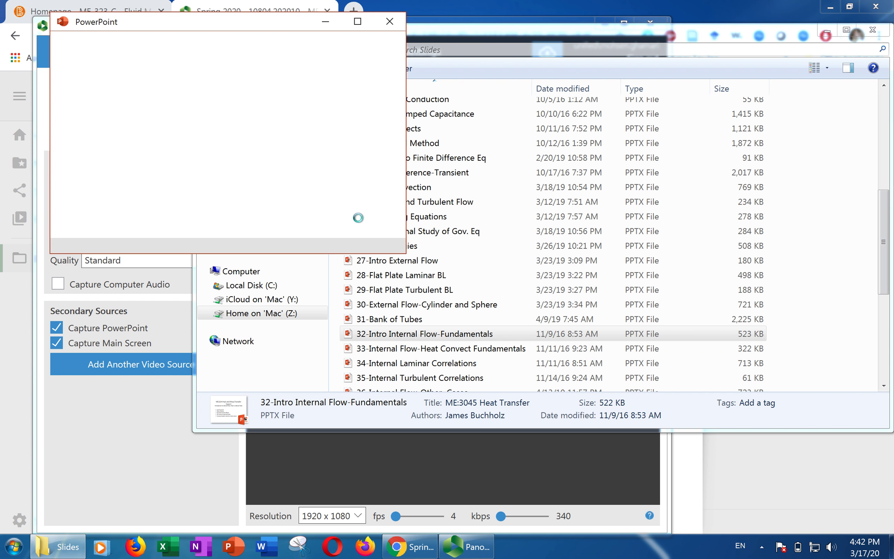
pyautogui.click(364, 24)
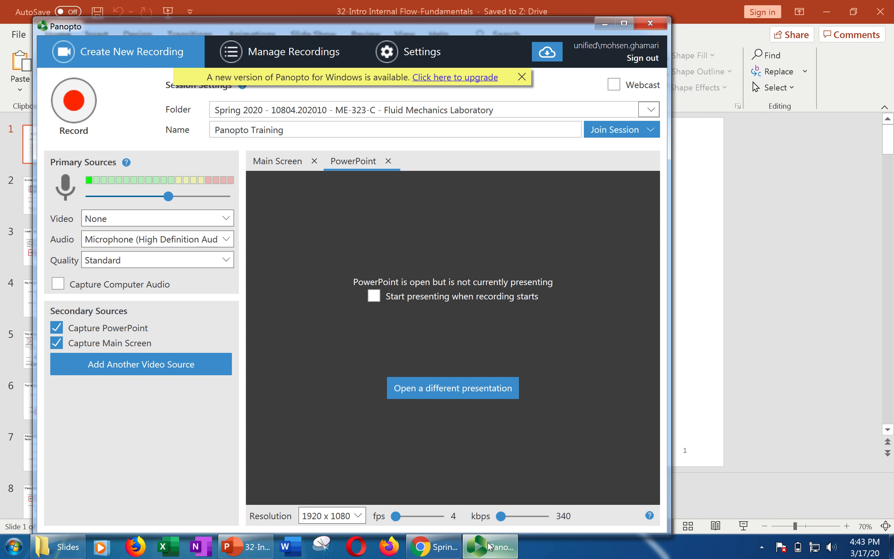
# Switch back to Panopto and check the main screen and PowerPoint capture sources.
pyautogui.click(490, 546)
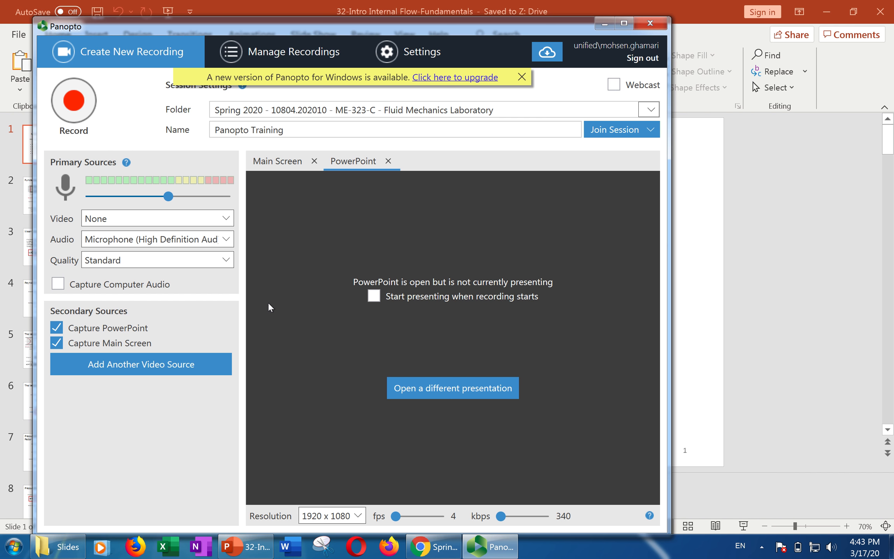
pyautogui.click(280, 161)
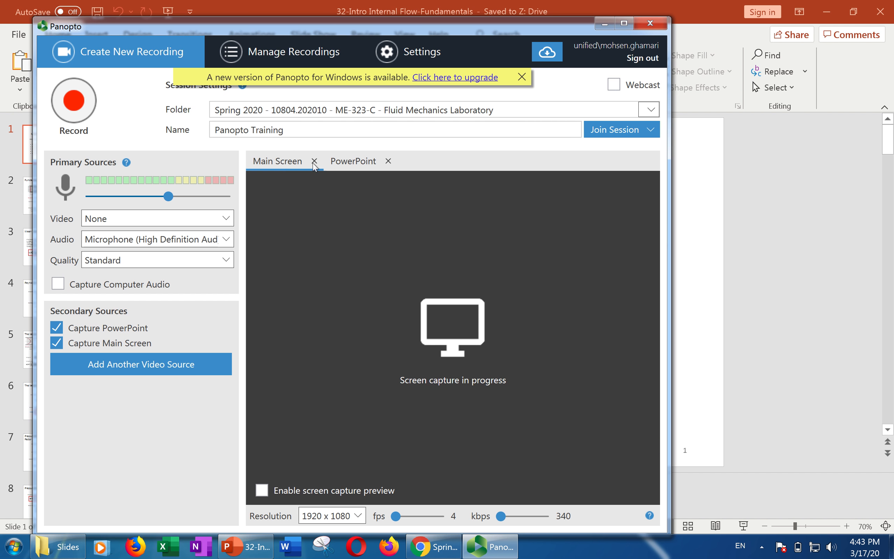
pyautogui.click(354, 162)
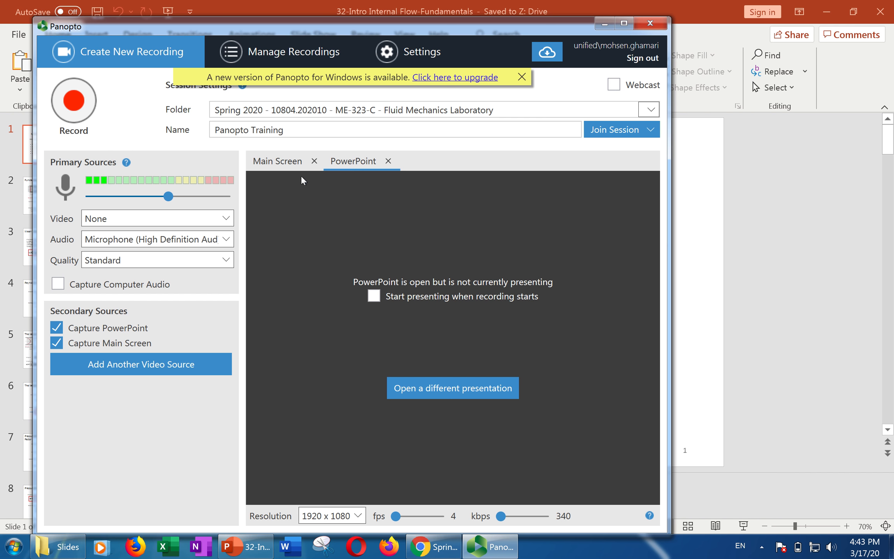
# Review the main screen and PowerPoint sources and enable starting the presentation when recording starts.
pyautogui.click(284, 163)
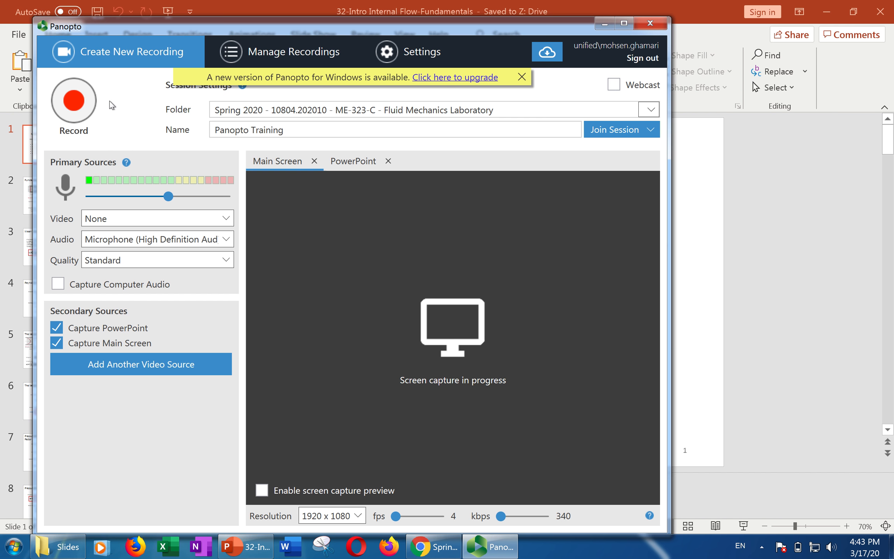
pyautogui.click(357, 165)
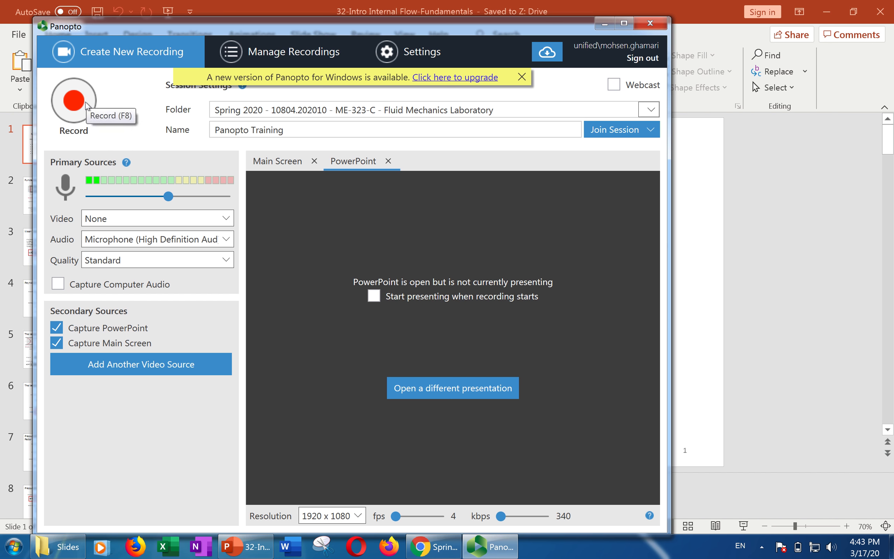
pyautogui.moveTo(252, 548)
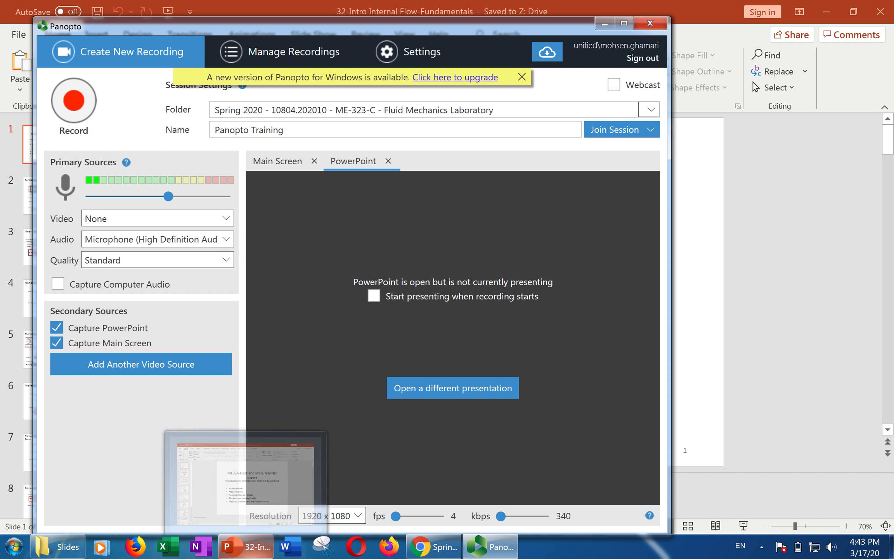
pyautogui.click(374, 296)
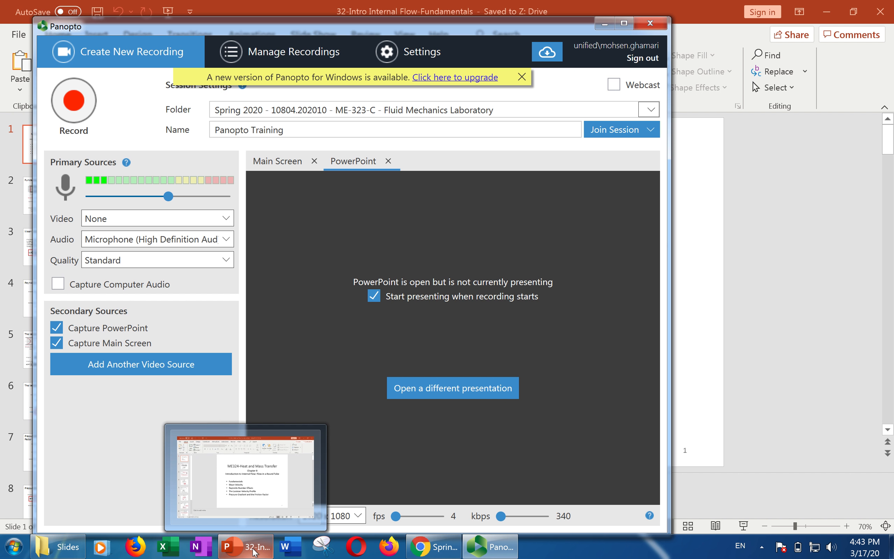
# Switch to PowerPoint to check the open slide deck and return to the Panopto recorder.
pyautogui.moveTo(253, 548)
pyautogui.click(255, 550)
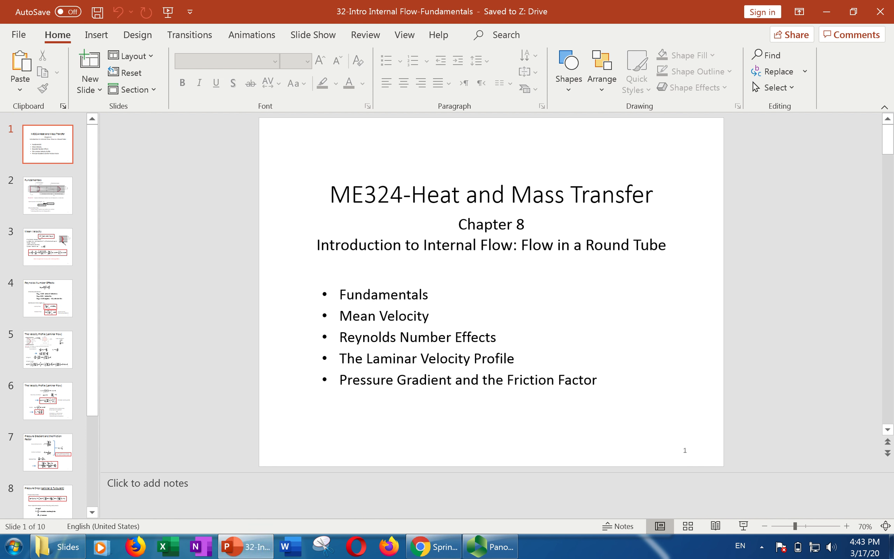
pyautogui.click(492, 549)
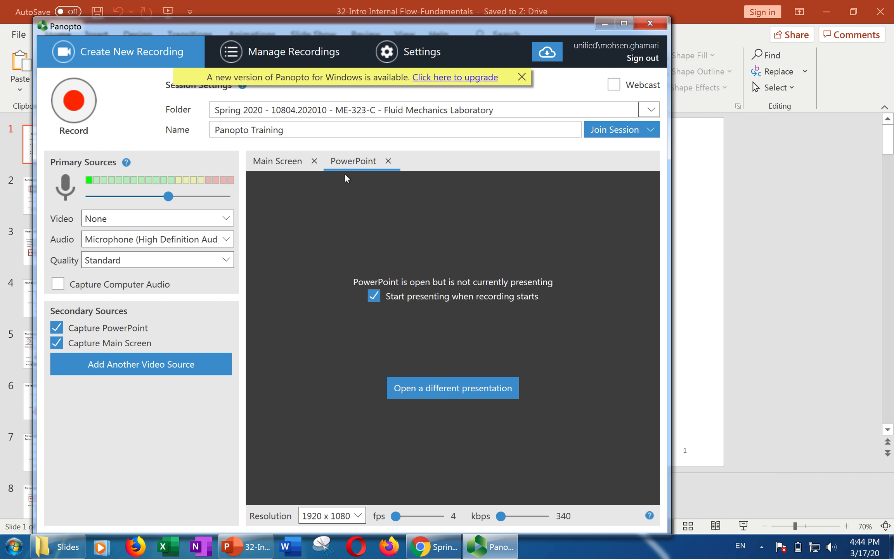
# Preview the main screen capture and turn its preview off again.
pyautogui.click(278, 162)
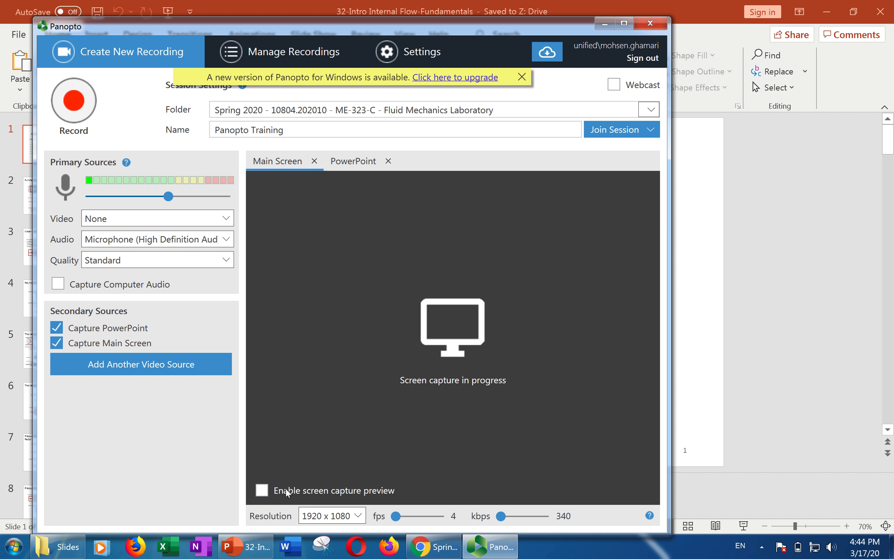
pyautogui.click(262, 491)
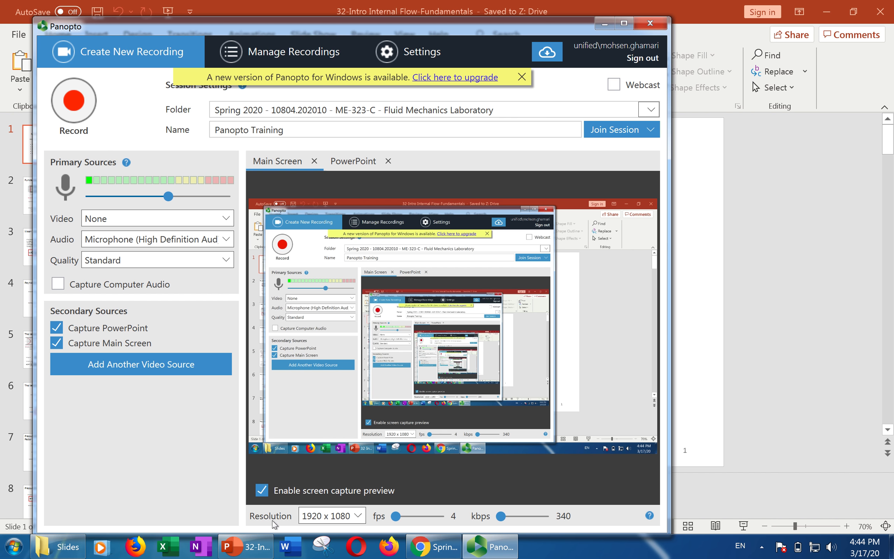
pyautogui.click(262, 491)
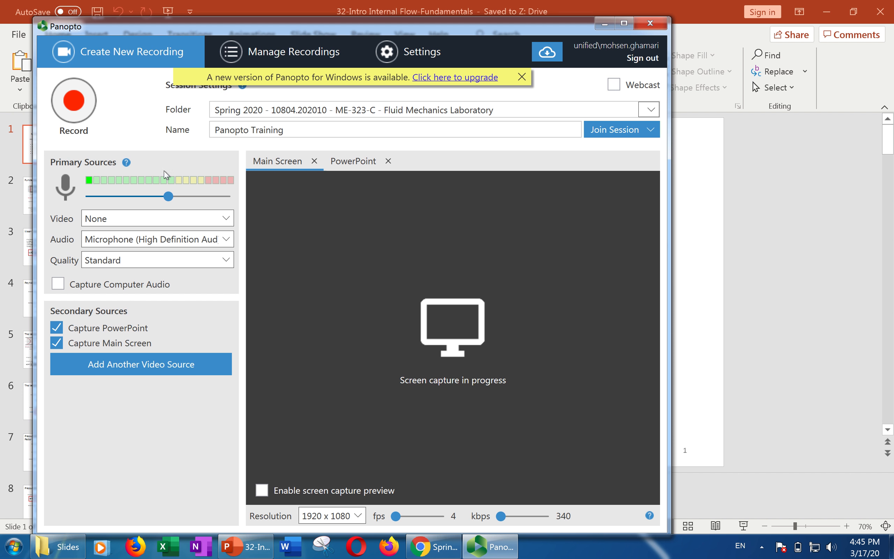
# Start recording the Panopto Training session.
pyautogui.click(76, 100)
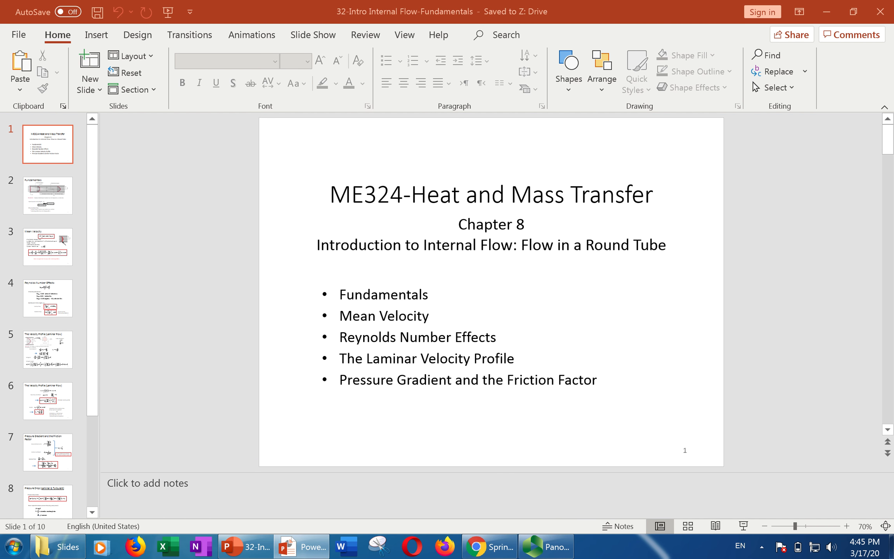
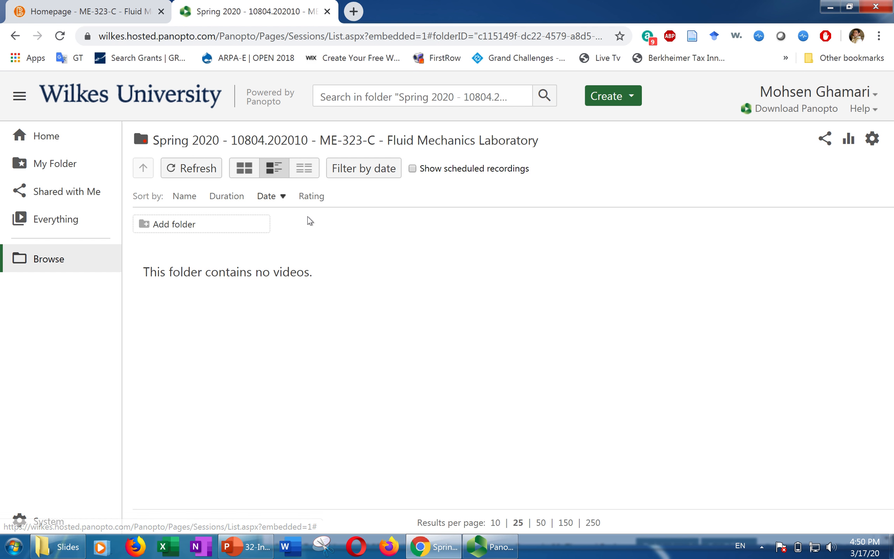
# In Chrome, refresh the ME-323-C course folder, open the sharing settings of the Panopto Training recording and inspect its link.
pyautogui.click(60, 36)
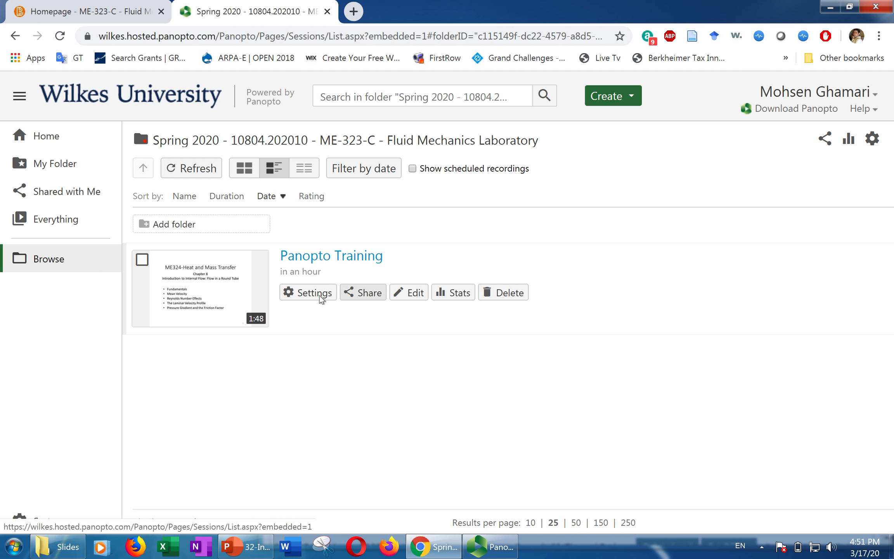
pyautogui.click(365, 293)
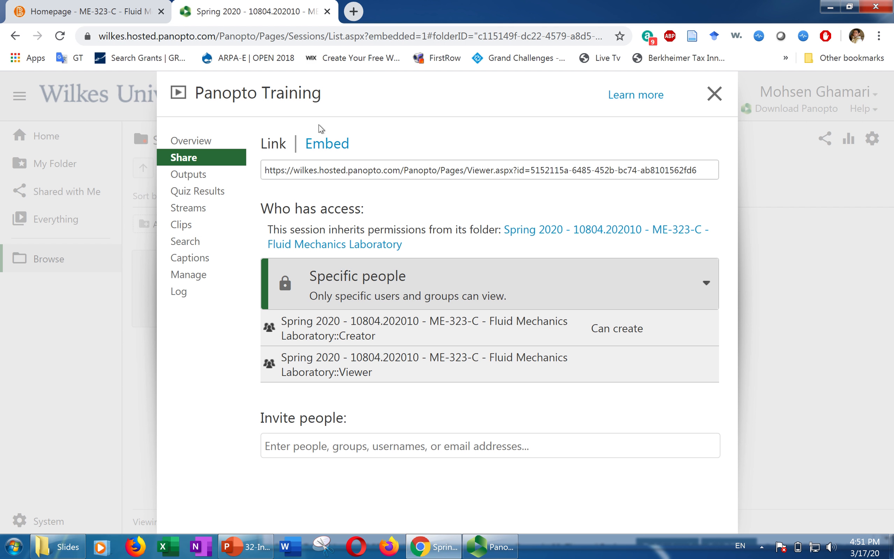
pyautogui.click(396, 167)
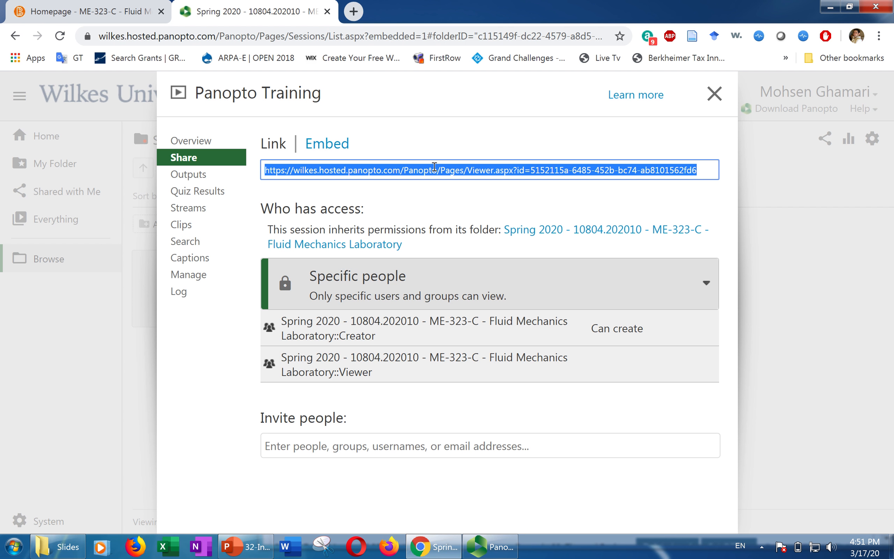
pyautogui.click(443, 208)
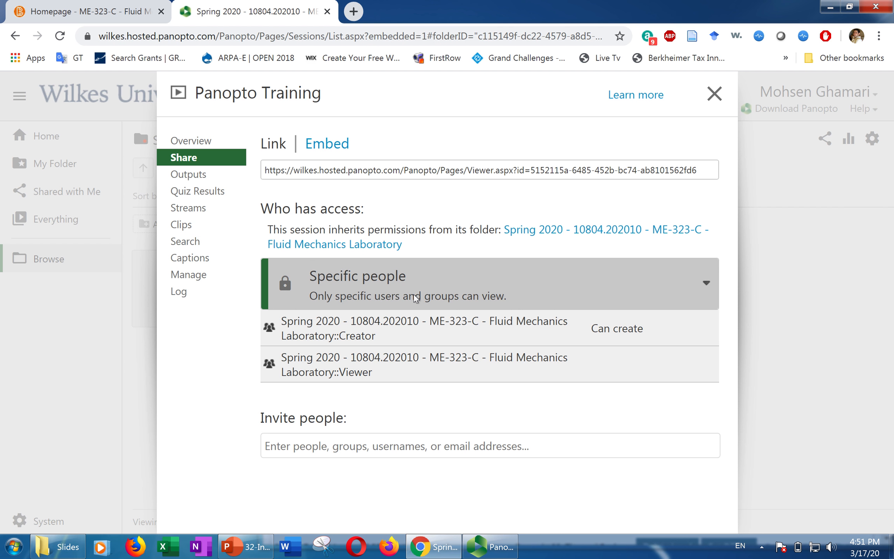
# Try the Anyone with the link access option and change the recording's access to Anyone at your organization.
pyautogui.click(702, 291)
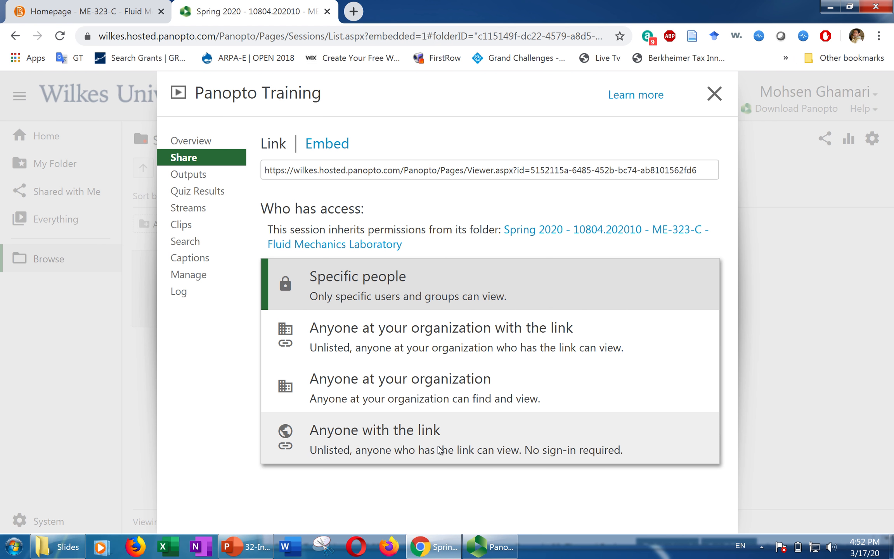
pyautogui.click(426, 447)
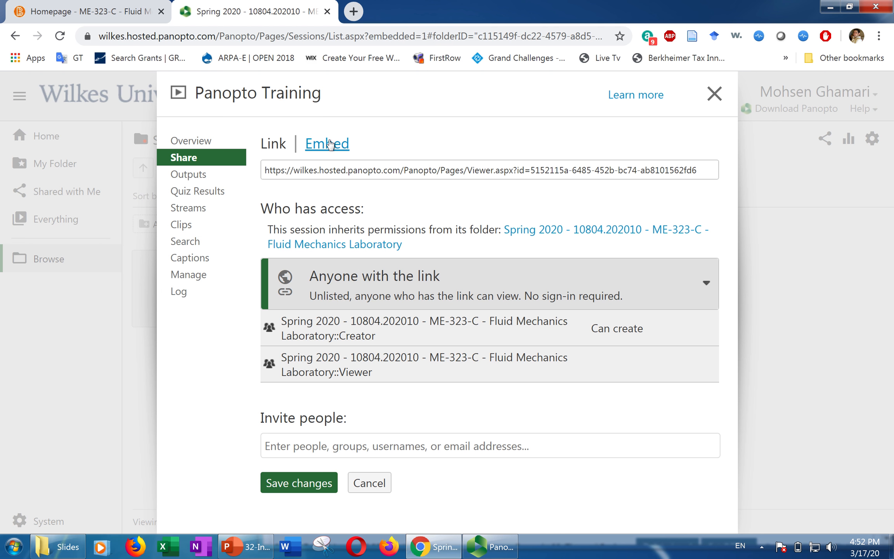
pyautogui.click(647, 279)
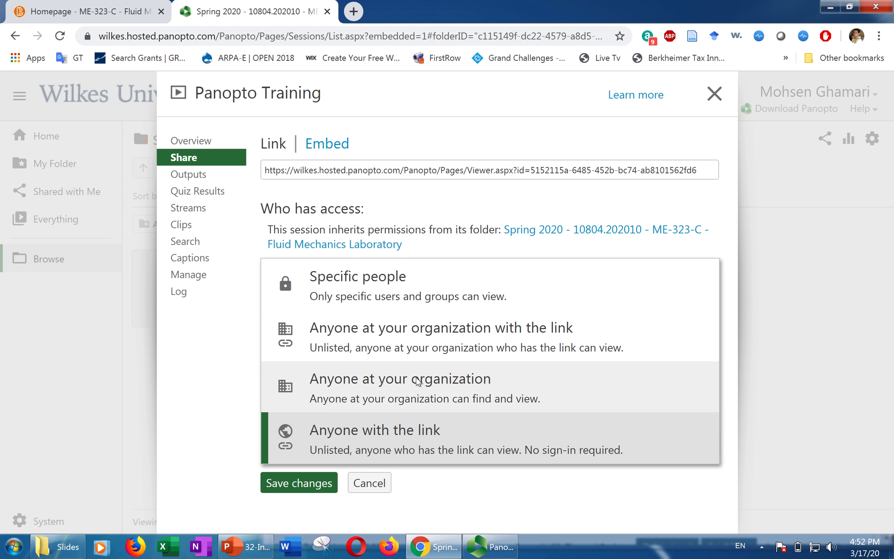
pyautogui.click(405, 386)
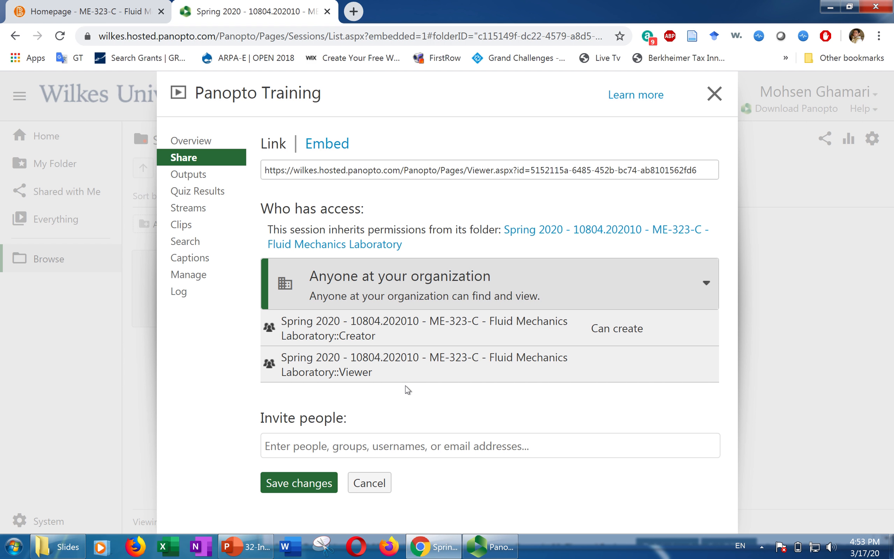
# Open the embed options of the Panopto Training recording and copy its embed code.
pyautogui.click(340, 147)
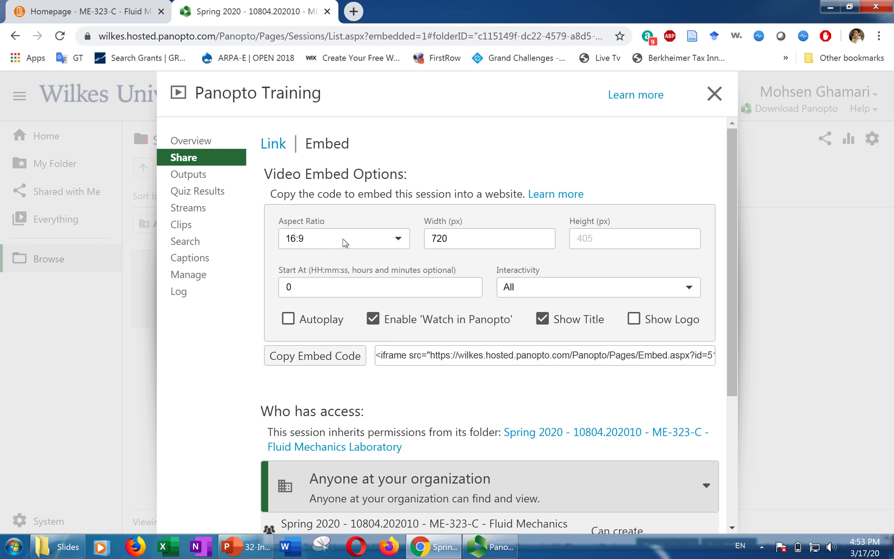
pyautogui.scroll(-1, 372, 329)
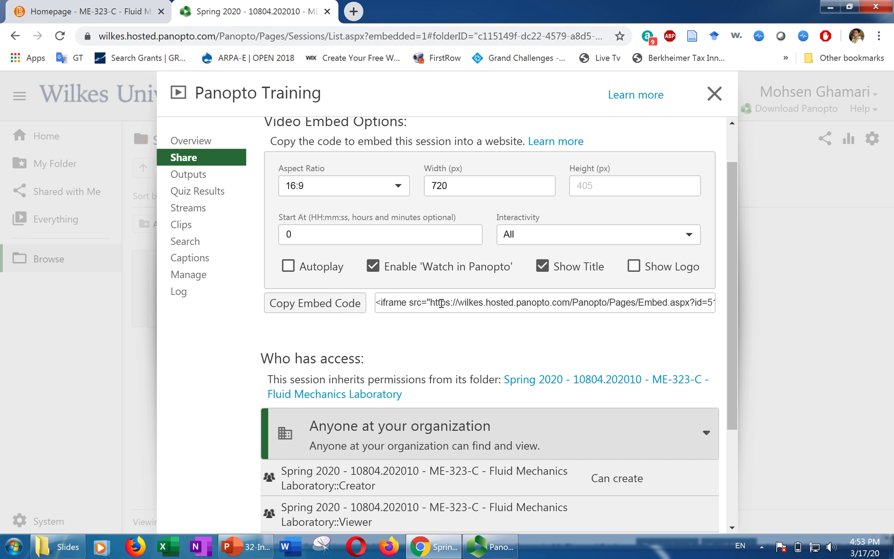
pyautogui.click(318, 309)
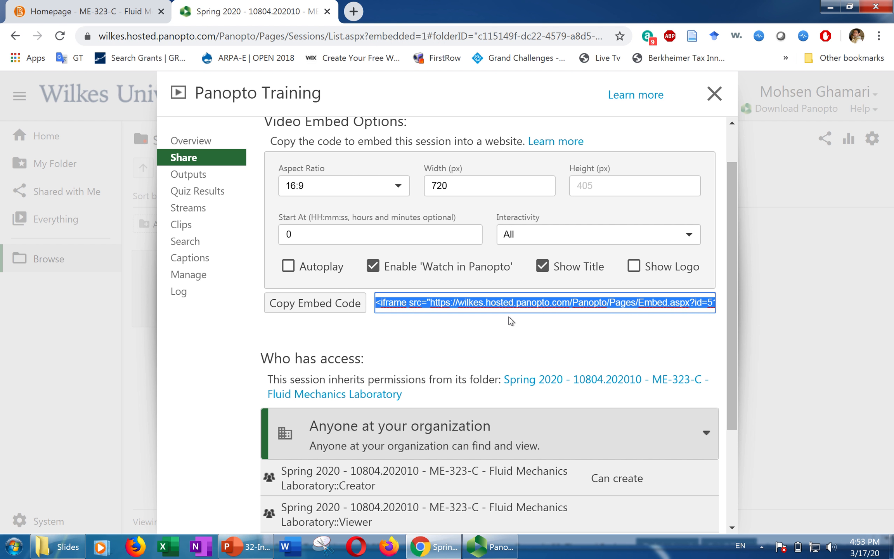
pyautogui.scroll(2, 511, 320)
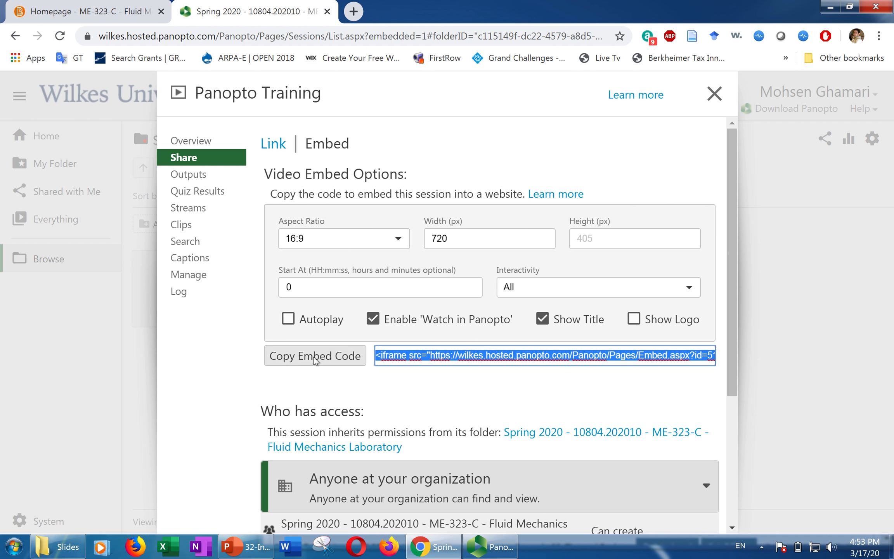
# In the ME-323-C course site, open the content's Supplemental Docs module and begin adding a video or audio item.
pyautogui.click(116, 14)
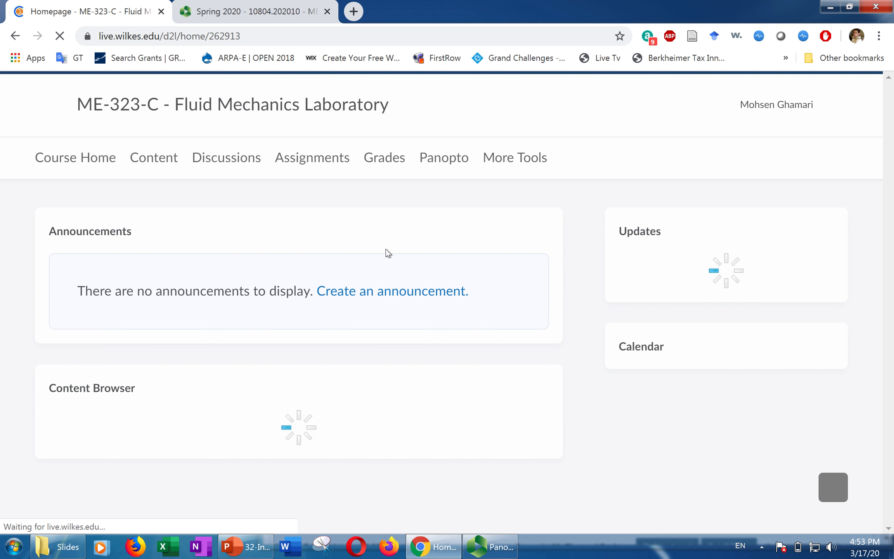
pyautogui.click(154, 162)
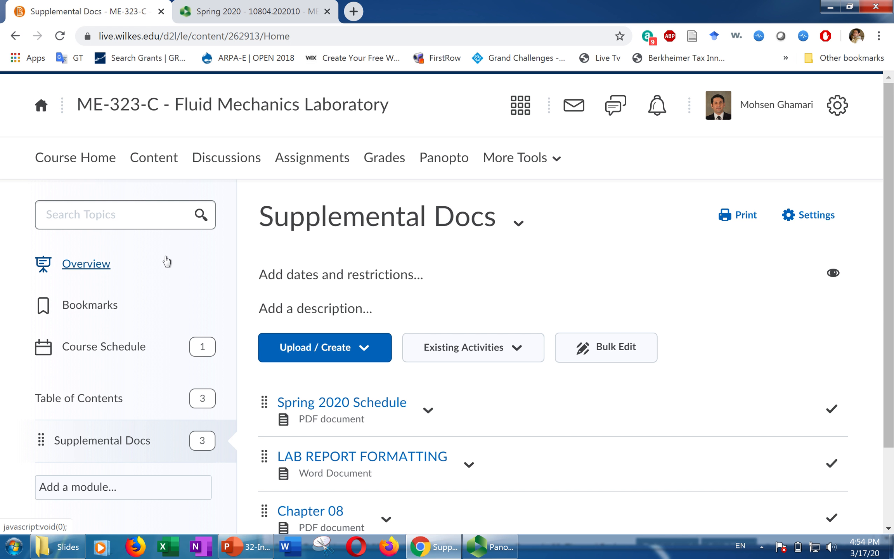
pyautogui.scroll(-3, 211, 416)
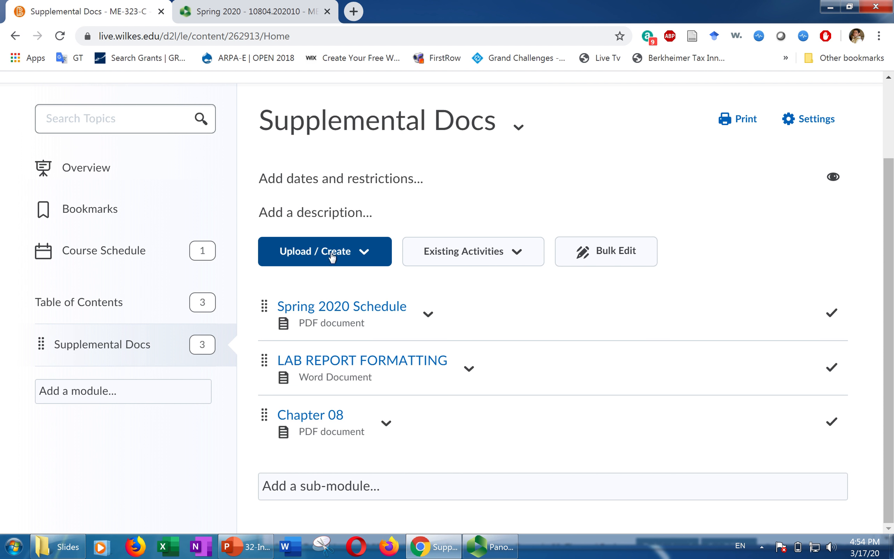
pyautogui.click(361, 257)
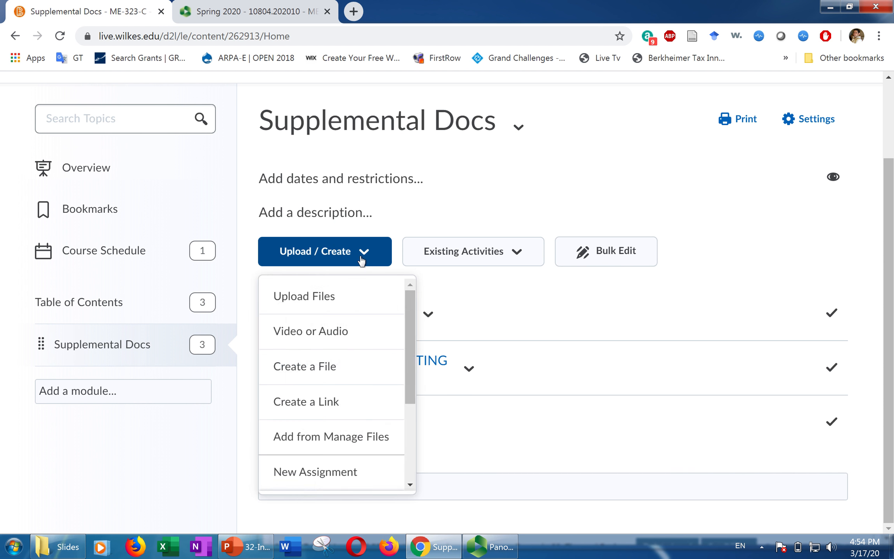
pyautogui.click(336, 331)
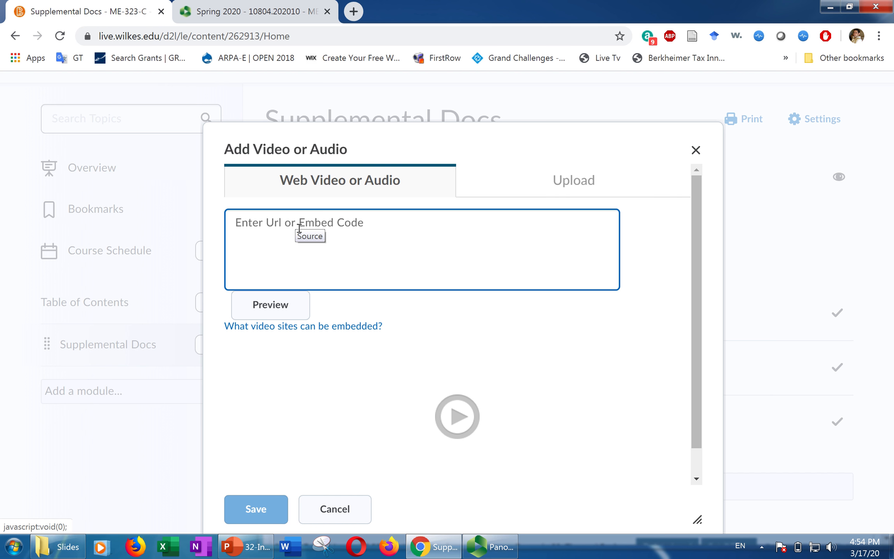
# Paste the copied embed code as the web video source and check the video preview.
pyautogui.rightClick(273, 231)
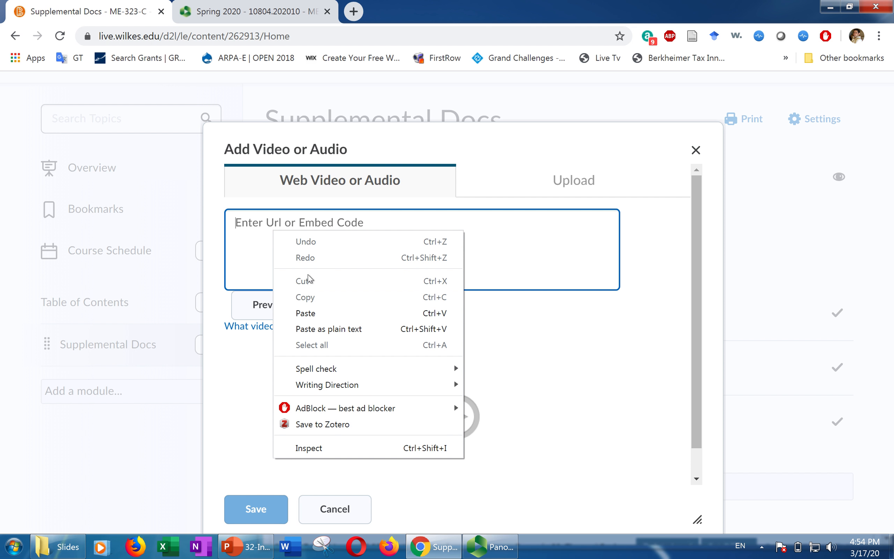
pyautogui.click(306, 313)
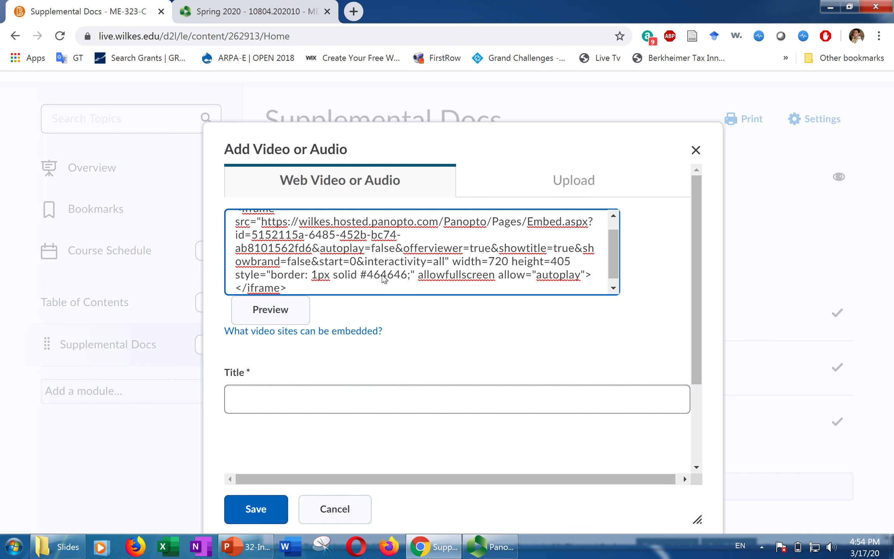
pyautogui.click(420, 371)
pyautogui.scroll(-3, 420, 371)
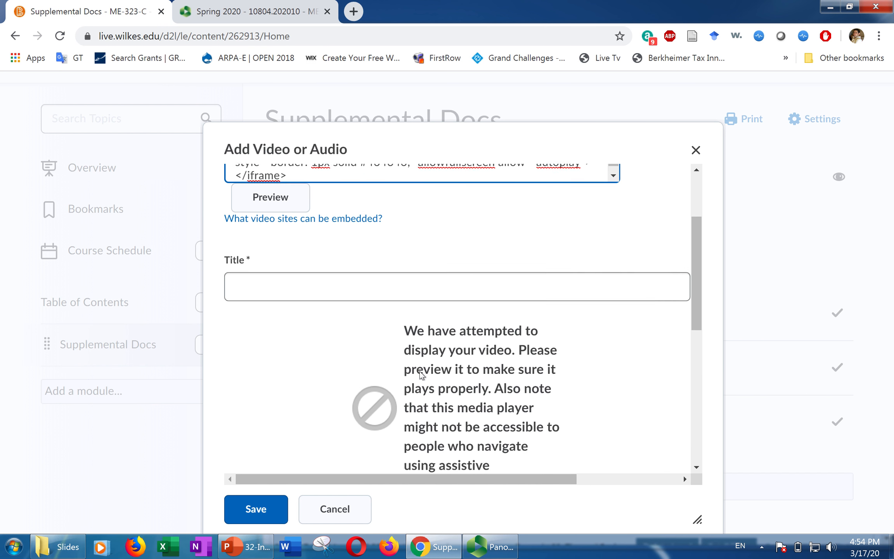
pyautogui.scroll(-2, 419, 371)
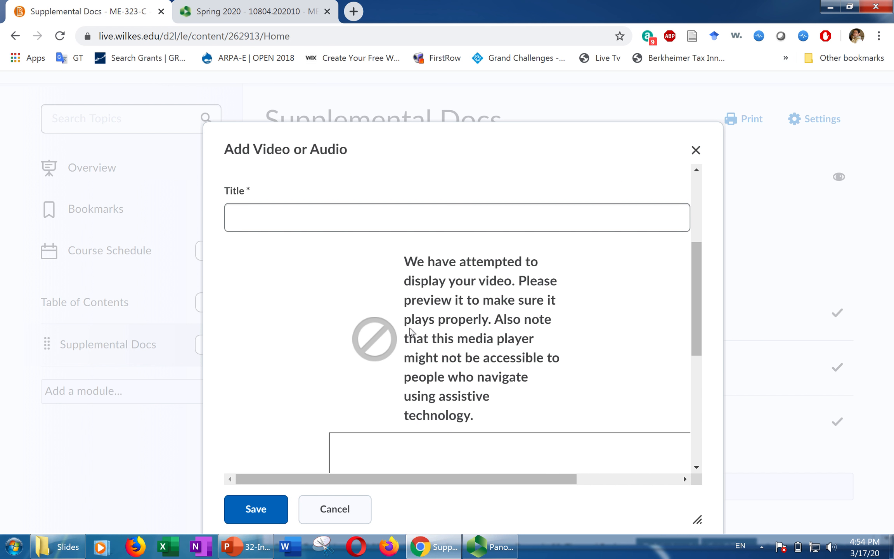
pyautogui.scroll(-7, 382, 327)
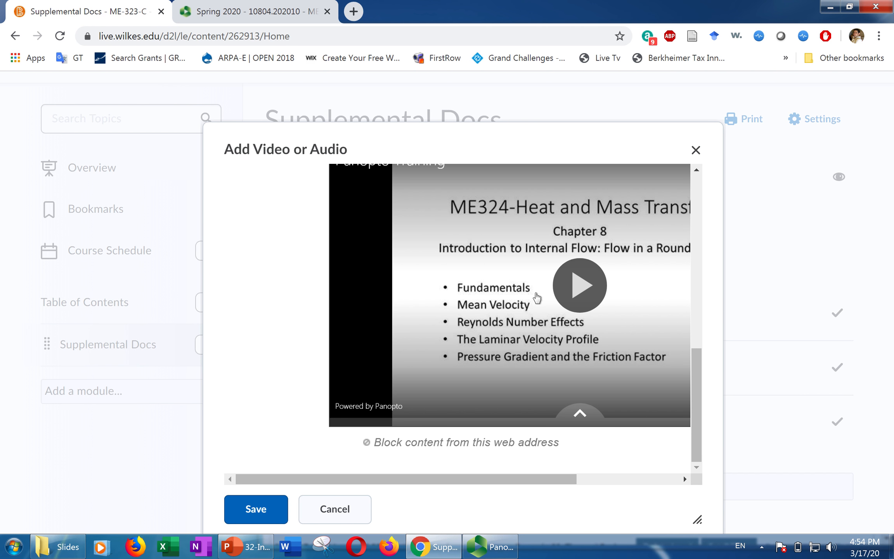
# Title the embedded video Panopto Training and save it to the Supplemental Docs module.
pyautogui.scroll(4, 329, 310)
pyautogui.scroll(9, 330, 310)
pyautogui.scroll(-3, 329, 253)
pyautogui.click(299, 315)
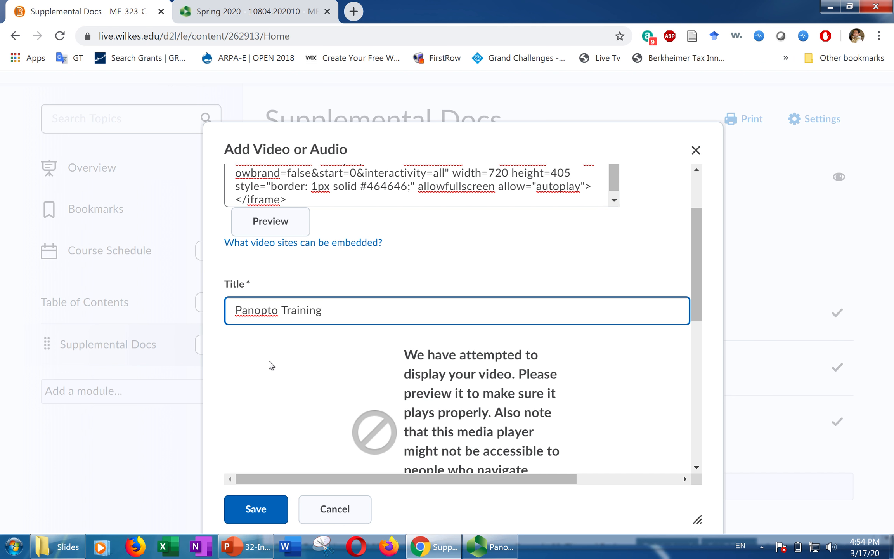
pyautogui.scroll(-1, 290, 398)
pyautogui.click(268, 512)
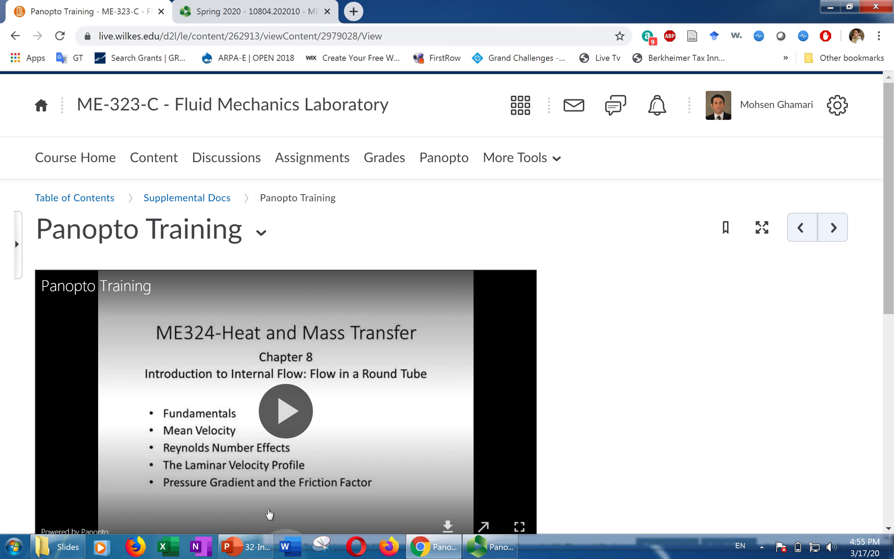
# Examine the Panopto Training topic's completion summary for student viewing activity, and look over the embedded video.
pyautogui.scroll(-3, 269, 514)
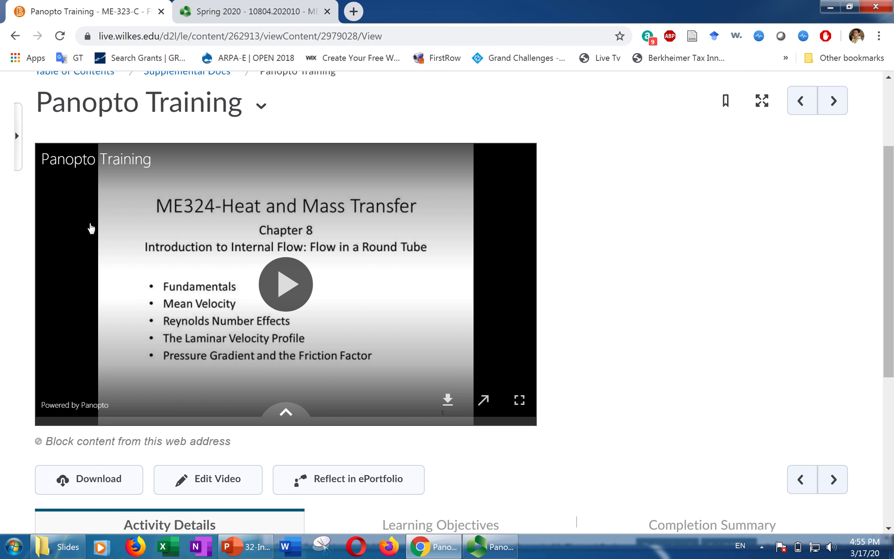
pyautogui.scroll(-5, 208, 235)
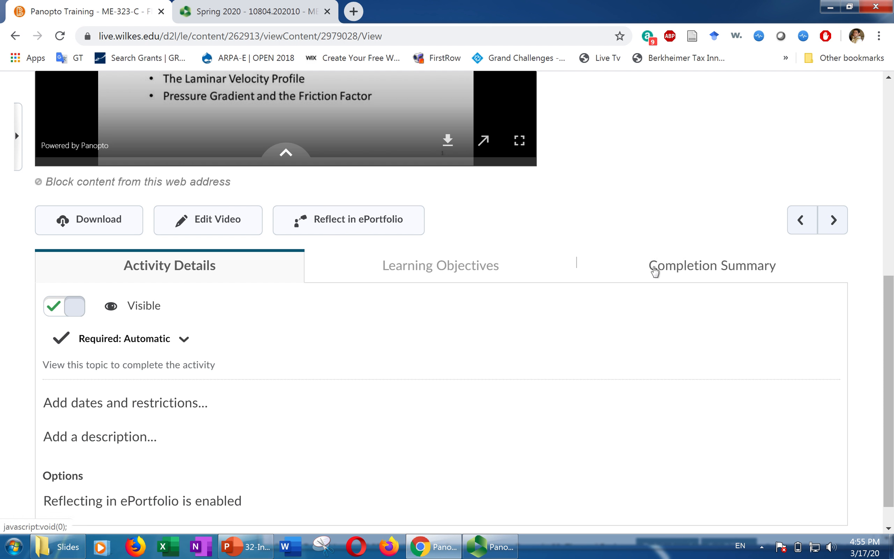
pyautogui.click(671, 274)
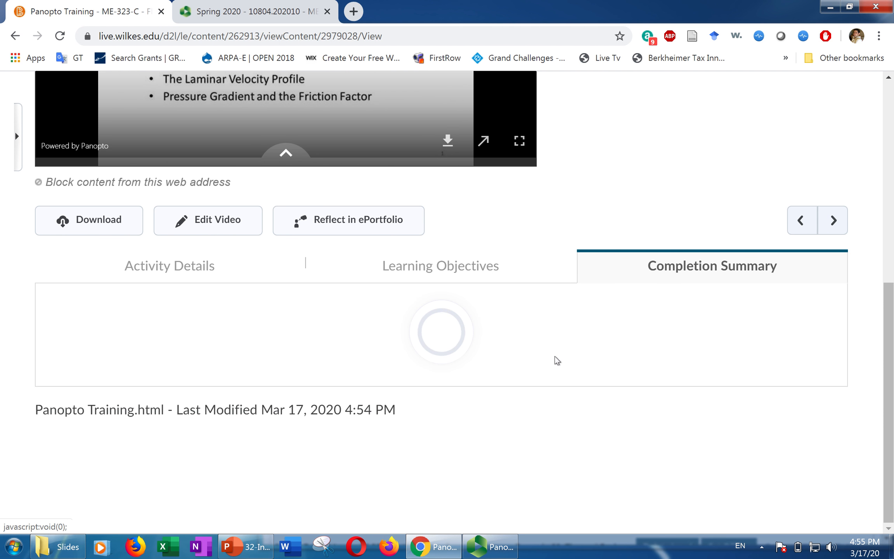
pyautogui.scroll(-5, 542, 382)
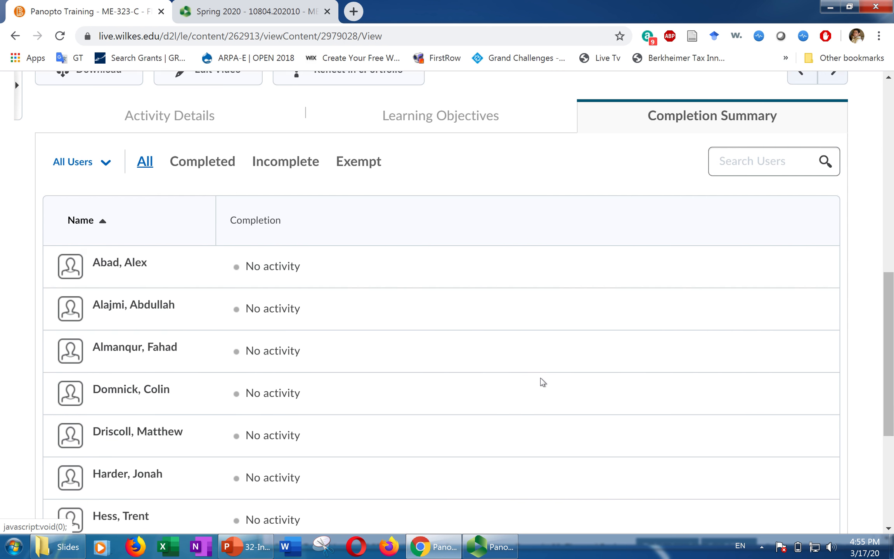
pyautogui.scroll(-1, 542, 382)
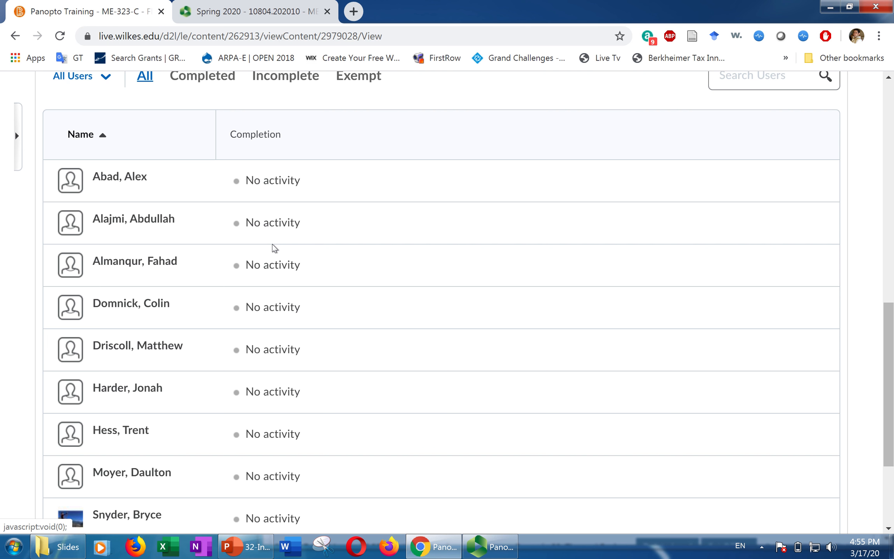
pyautogui.scroll(1, 274, 247)
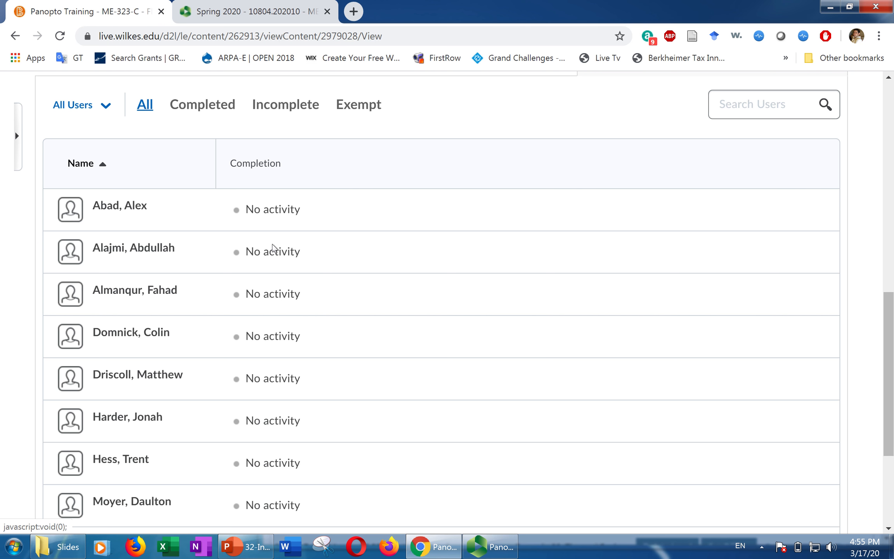
pyautogui.scroll(10, 273, 248)
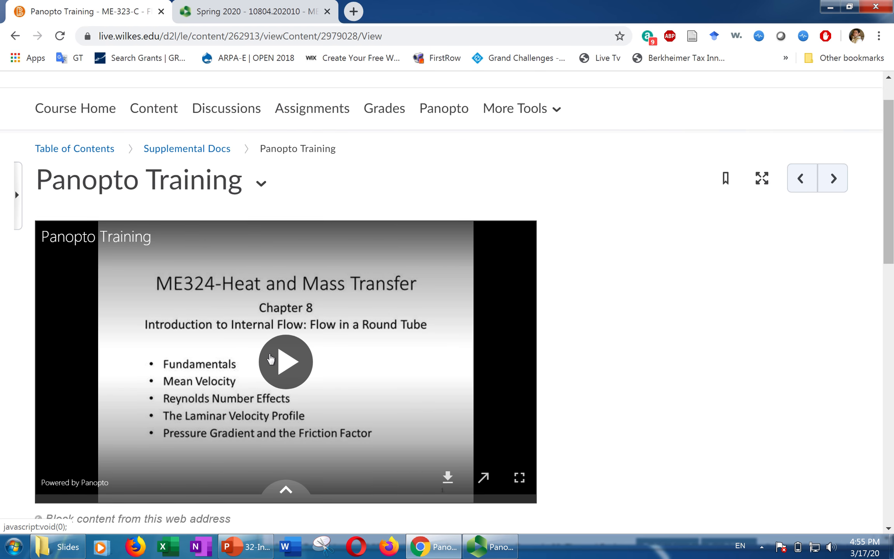
pyautogui.scroll(-1, 271, 358)
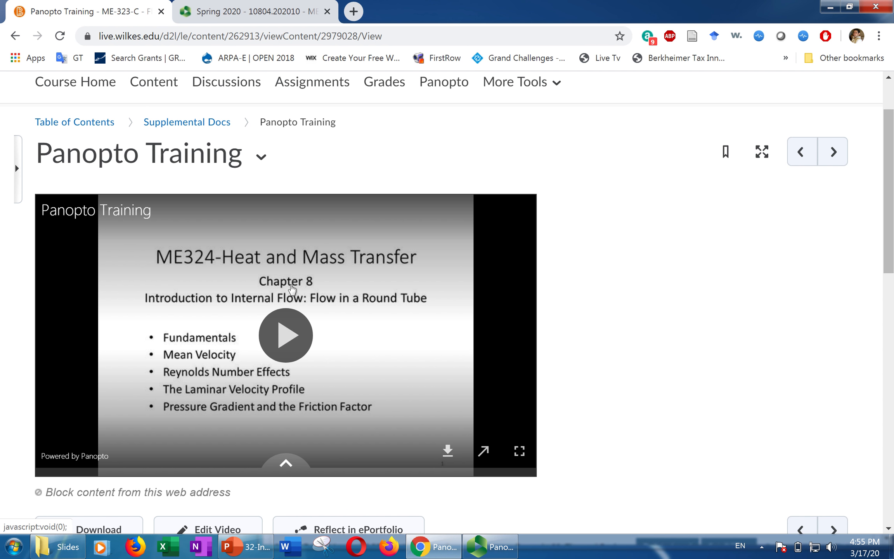
pyautogui.scroll(-2, 297, 289)
pyautogui.scroll(1, 293, 267)
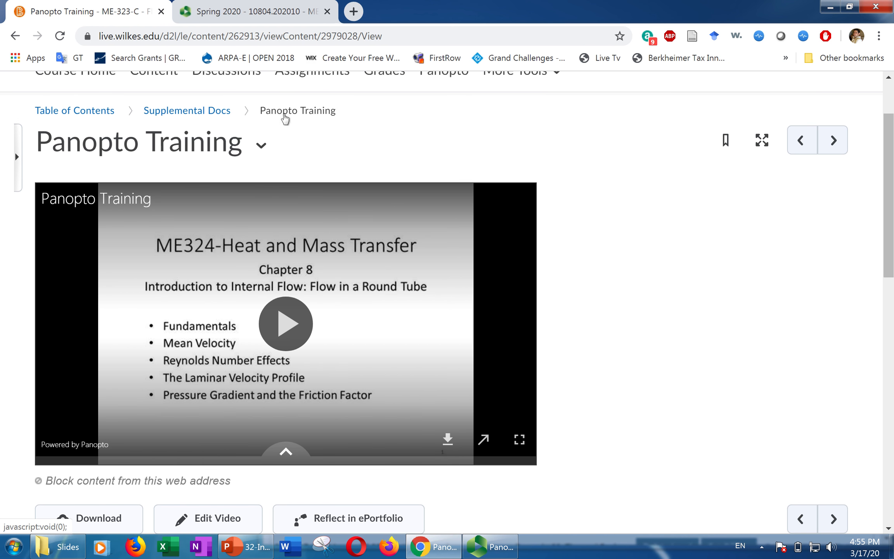
# In the ME-323-C Panopto folder, close the Panopto Training share settings, discarding unsaved changes, and open the recording in the viewer.
pyautogui.click(252, 15)
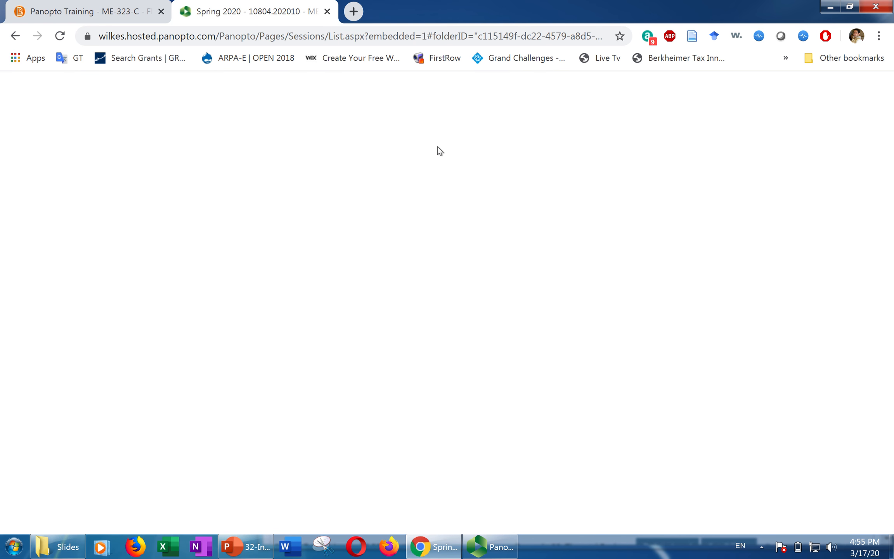
pyautogui.click(279, 145)
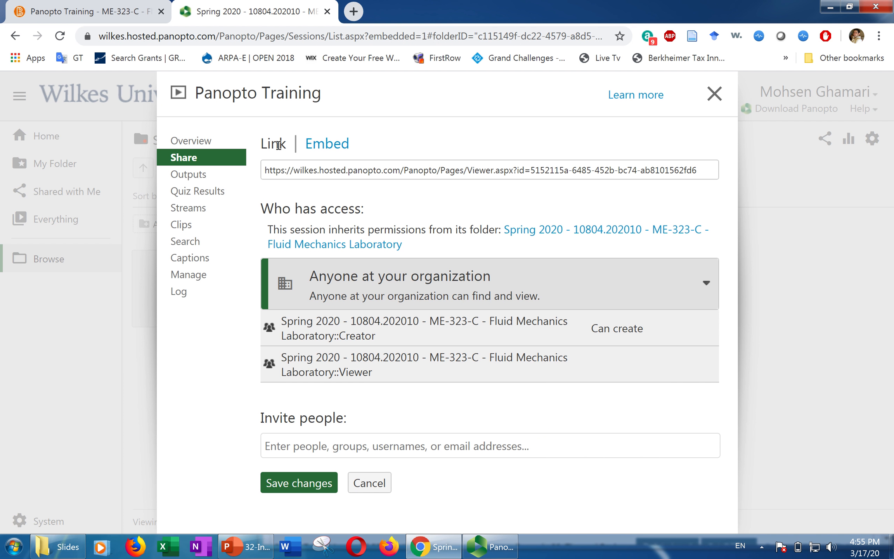
pyautogui.click(713, 96)
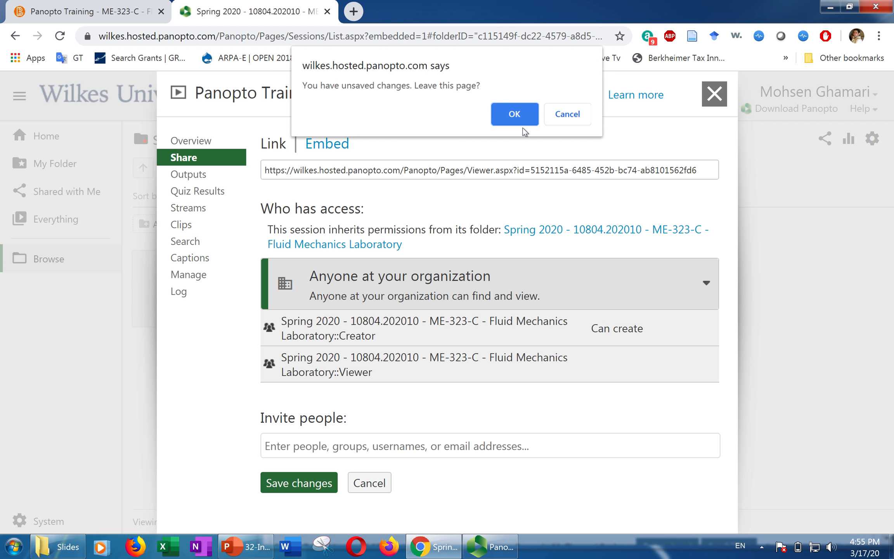
pyautogui.click(567, 114)
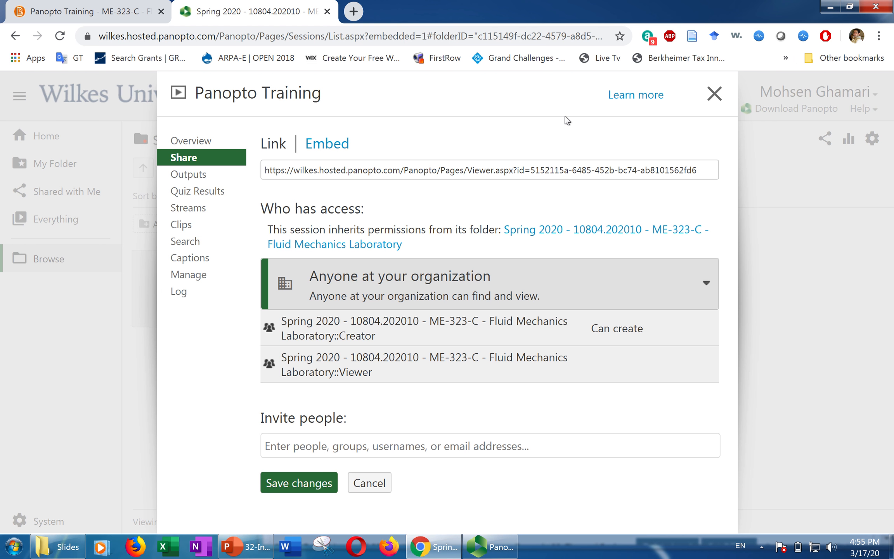
pyautogui.click(714, 93)
pyautogui.click(521, 121)
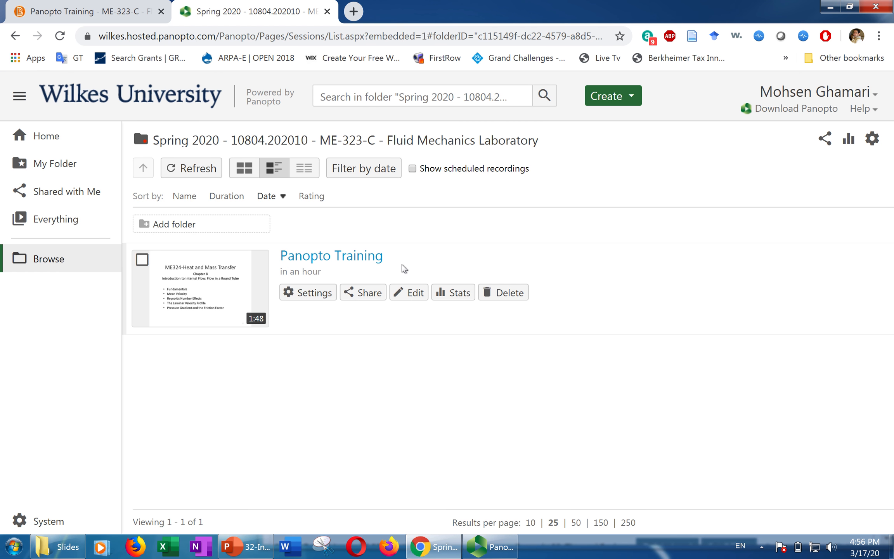
pyautogui.click(187, 291)
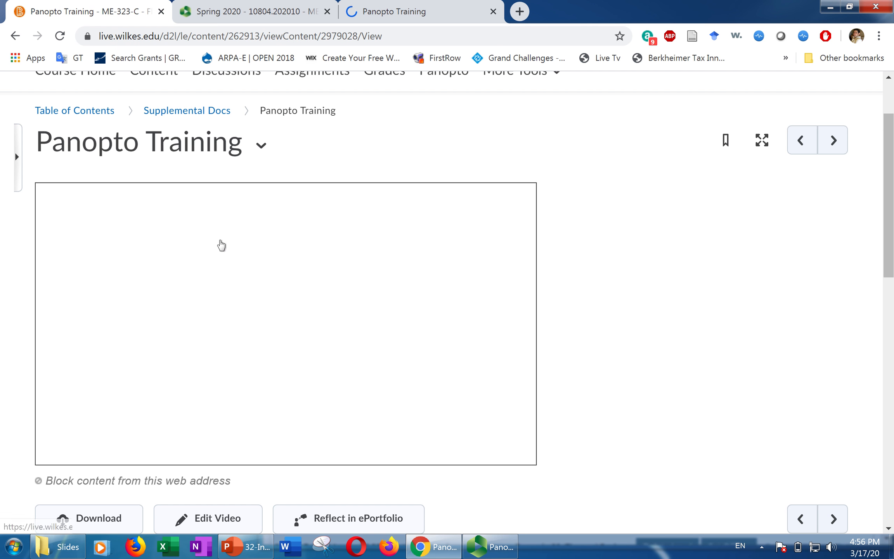
# Back on the course topic page, expand the embedded player's Table of Contents, look through its slide entries, and collapse it.
pyautogui.scroll(-1, 219, 243)
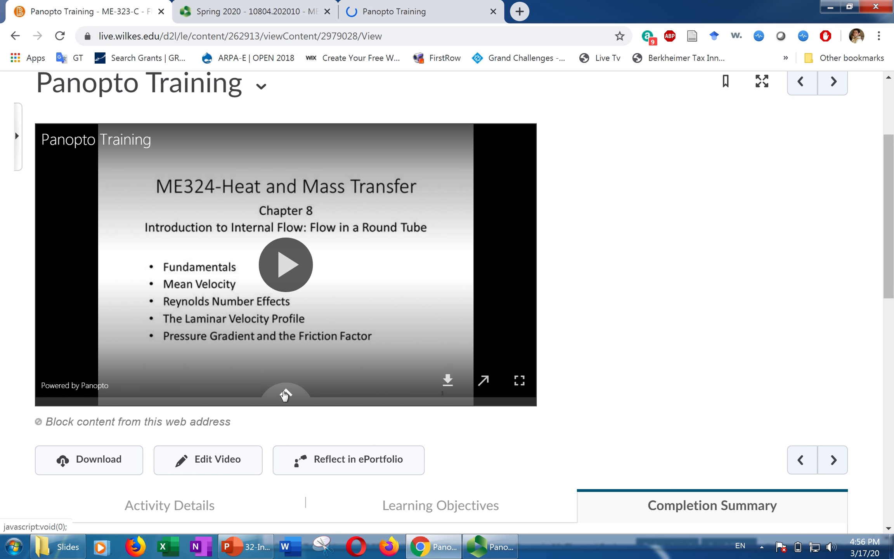
pyautogui.click(287, 396)
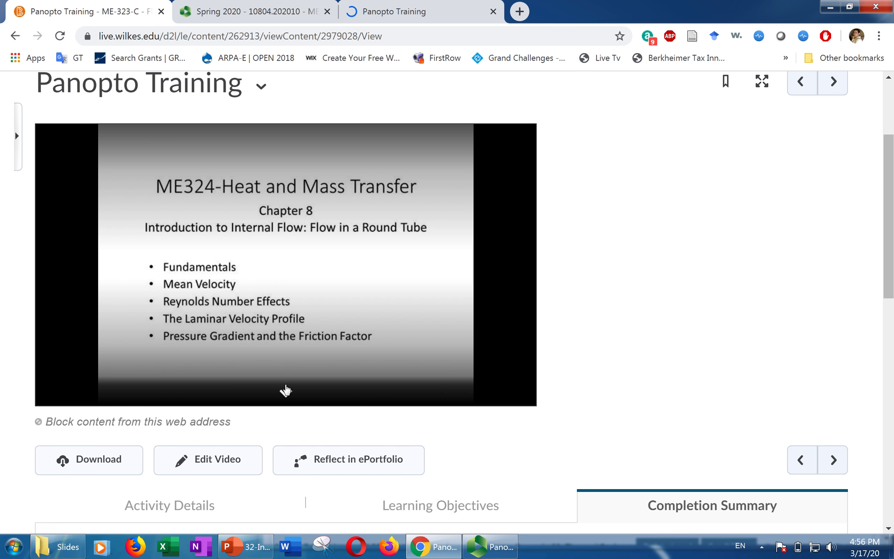
pyautogui.click(286, 395)
pyautogui.click(285, 396)
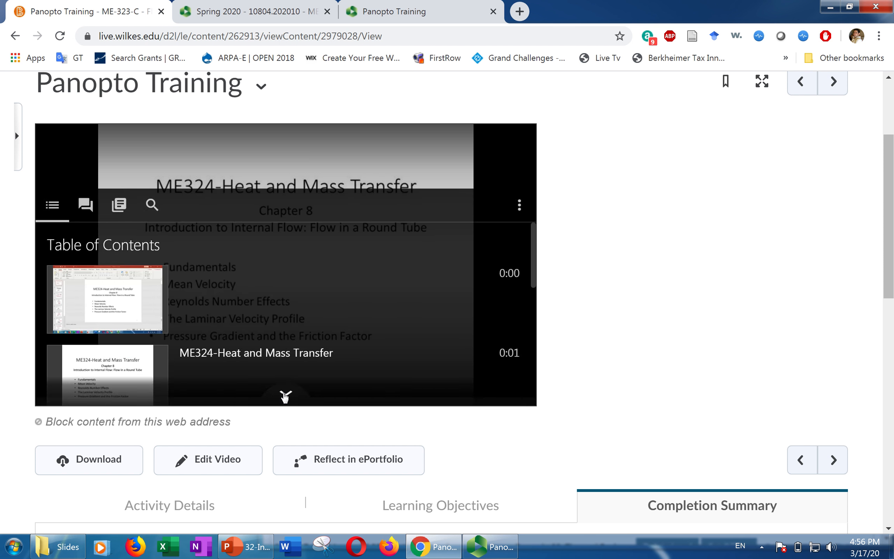
pyautogui.scroll(-10, 169, 319)
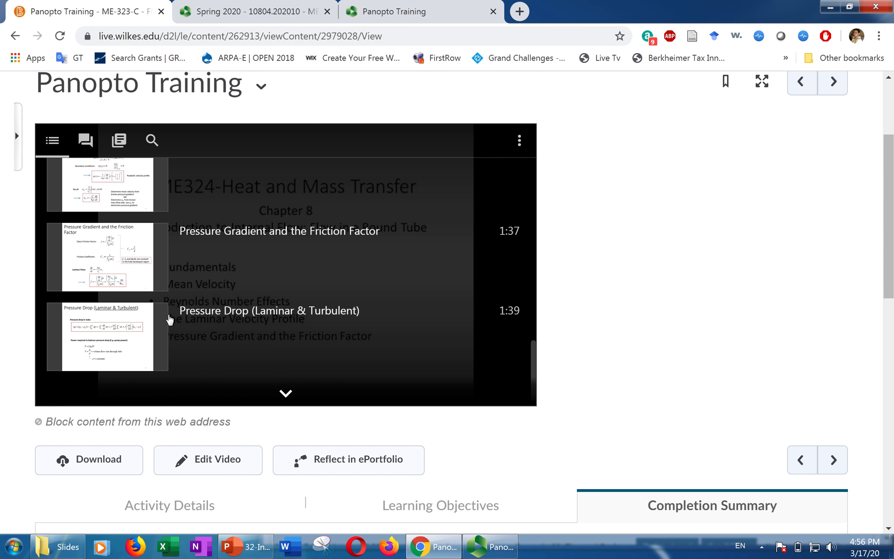
pyautogui.scroll(10, 170, 319)
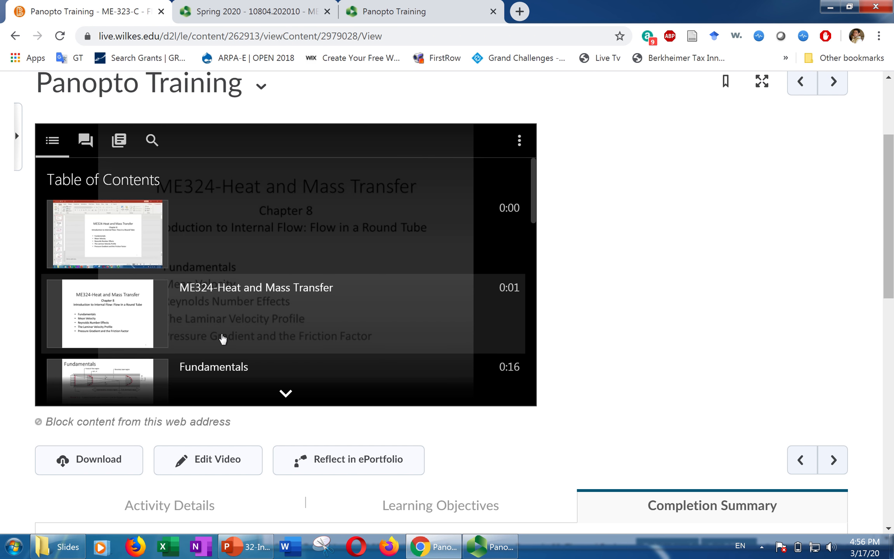
pyautogui.scroll(-9, 222, 338)
pyautogui.scroll(-3, 222, 338)
pyautogui.click(286, 396)
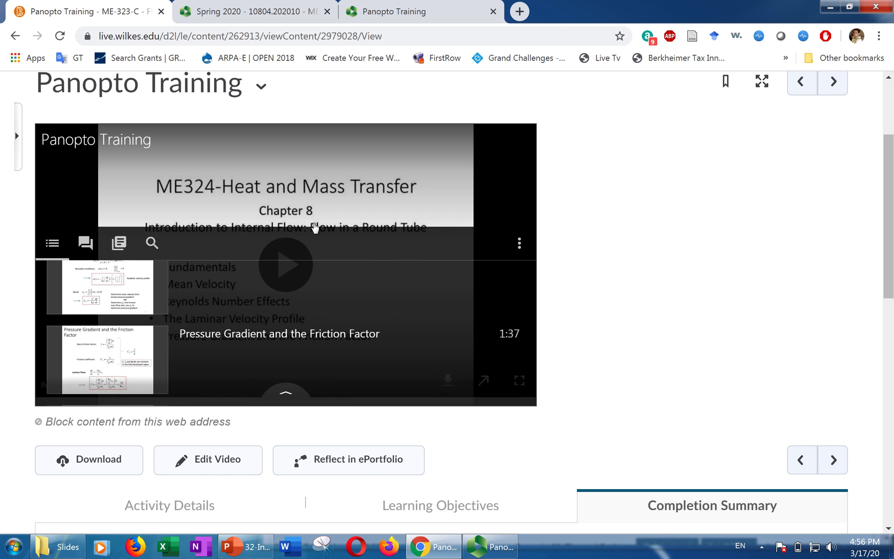
# Switch to the Panopto viewer page of the Panopto Training recording.
pyautogui.click(399, 9)
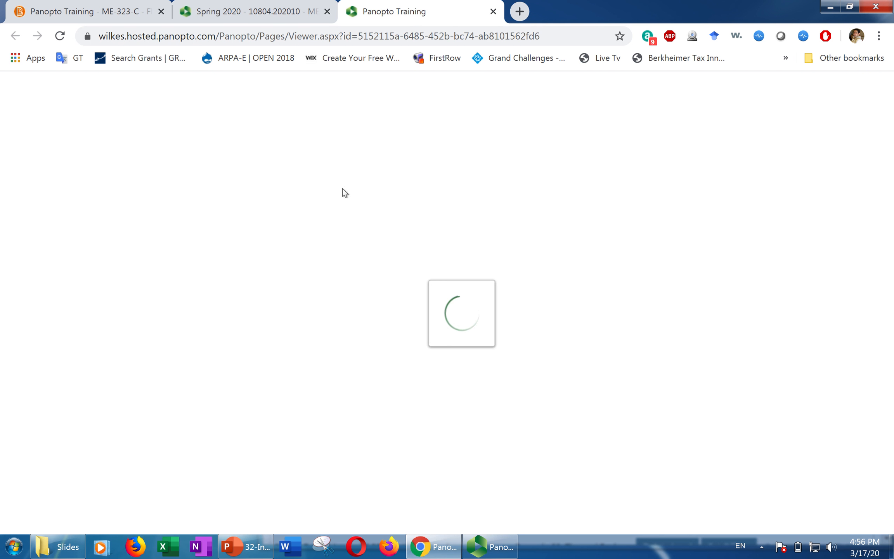